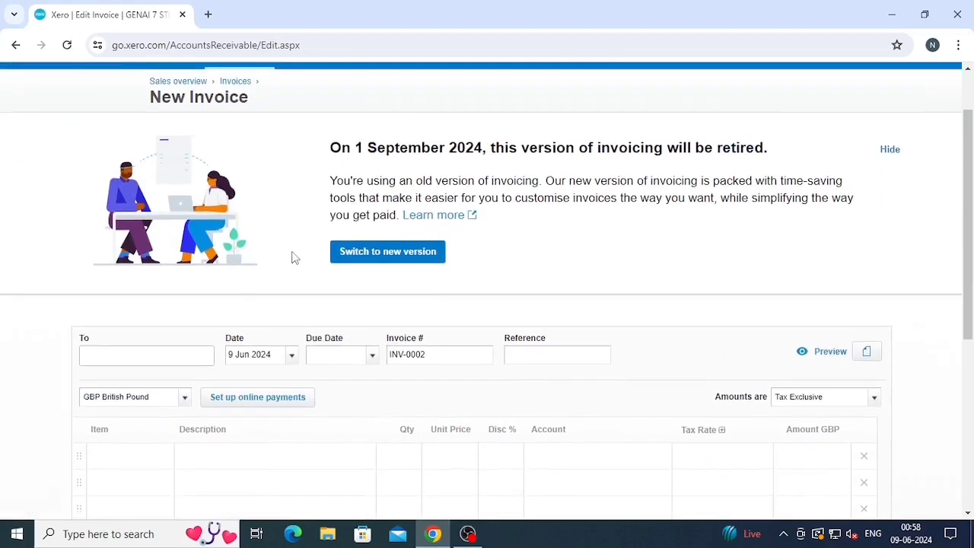
Examine the classic new invoice form and read the notice about this version of invoicing being retired
scroll(289, 255, "up", 1)
scroll(259, 253, "down", 2)
scroll(428, 206, "down", 4)
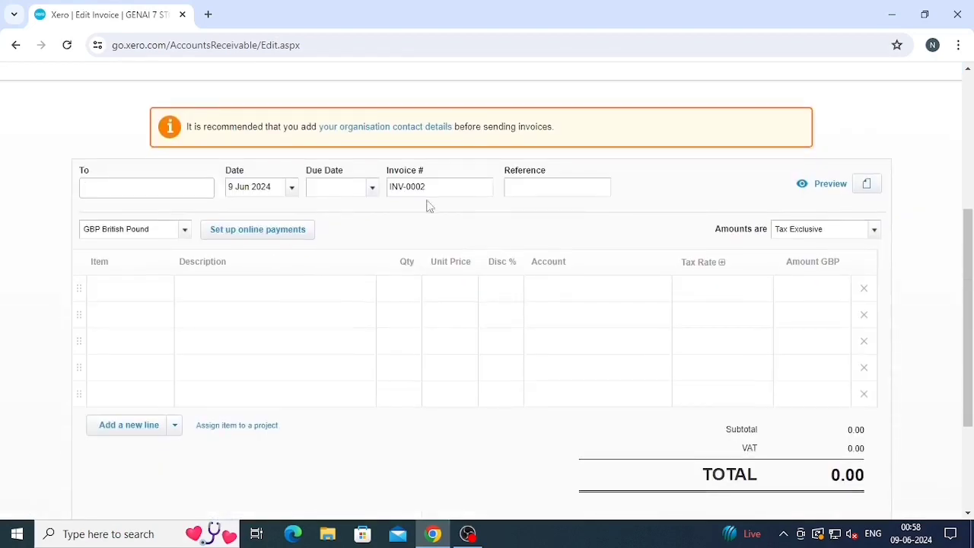
scroll(475, 309, "up", 2)
scroll(476, 308, "up", 4)
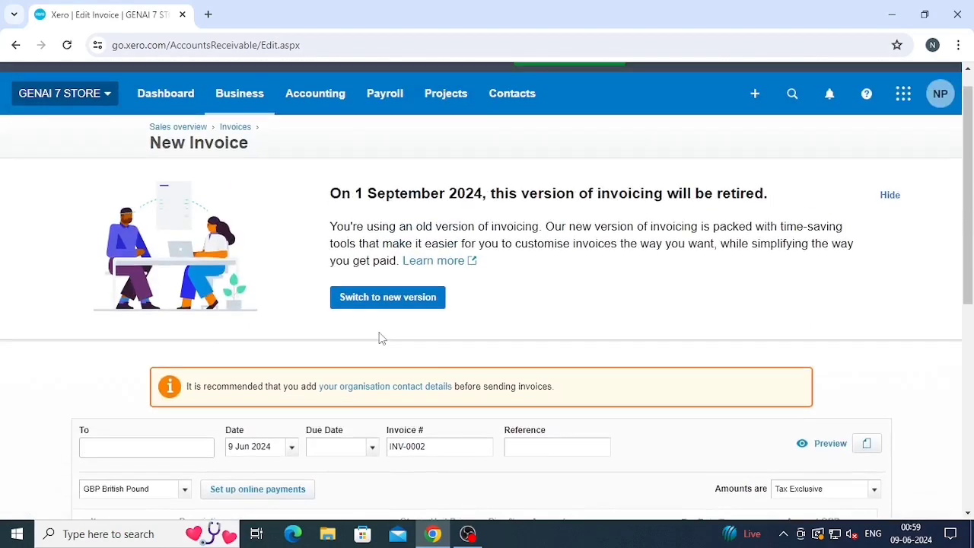
left_click_drag(337, 194, 699, 192)
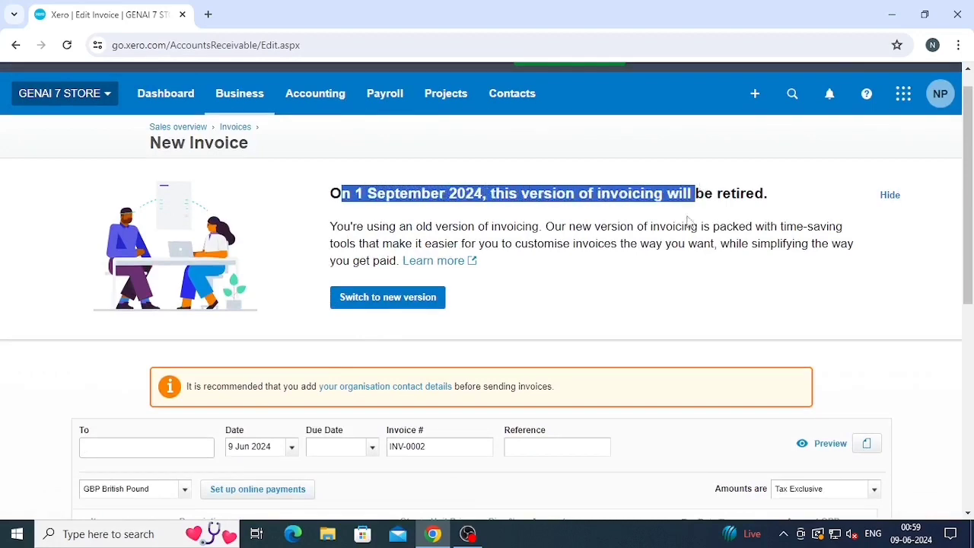
scroll(304, 426, "down", 2)
scroll(411, 277, "up", 2)
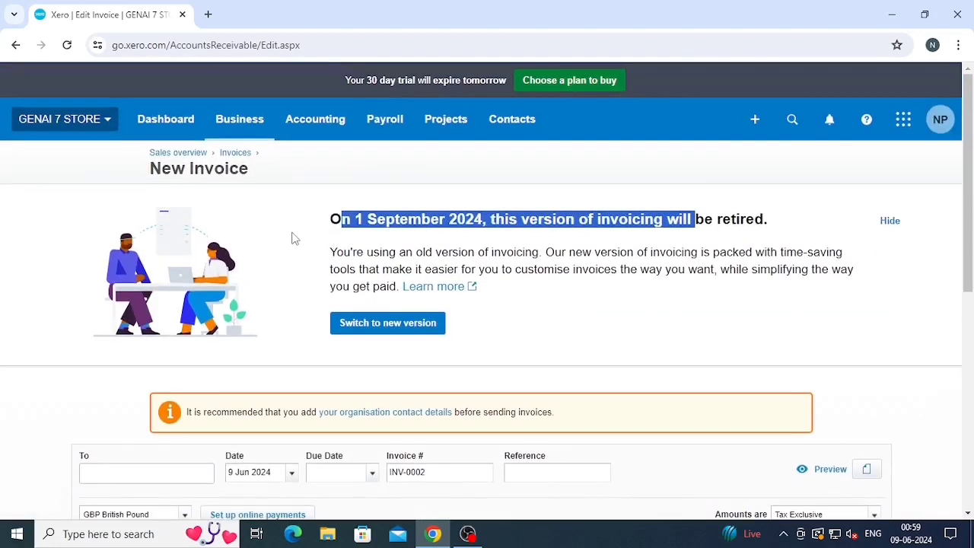
left_click_drag(337, 246, 740, 257)
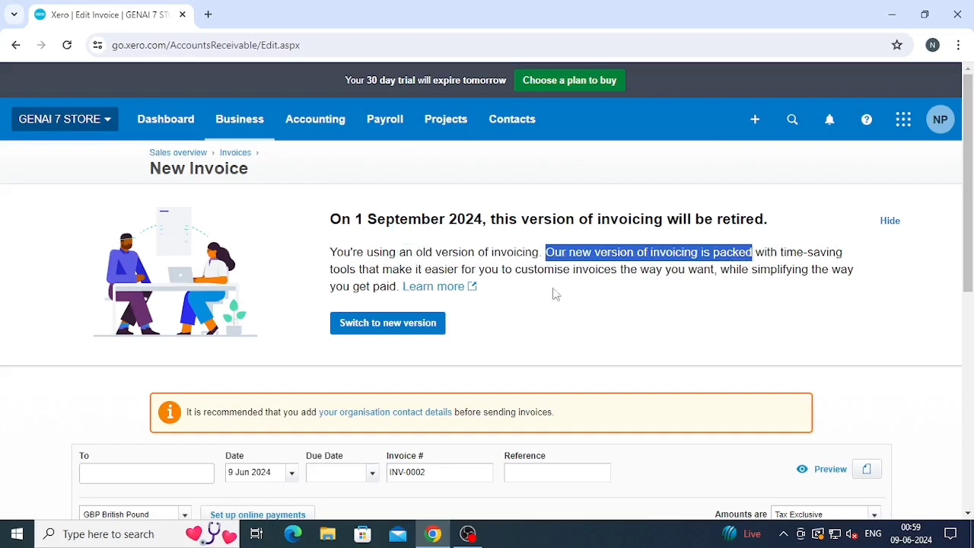
left_click_drag(343, 271, 687, 273)
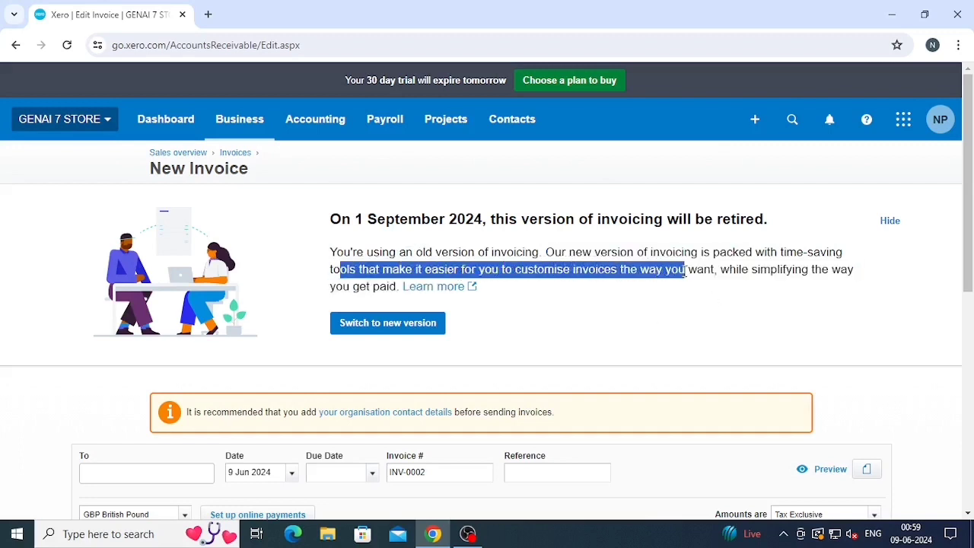
left_click(648, 308)
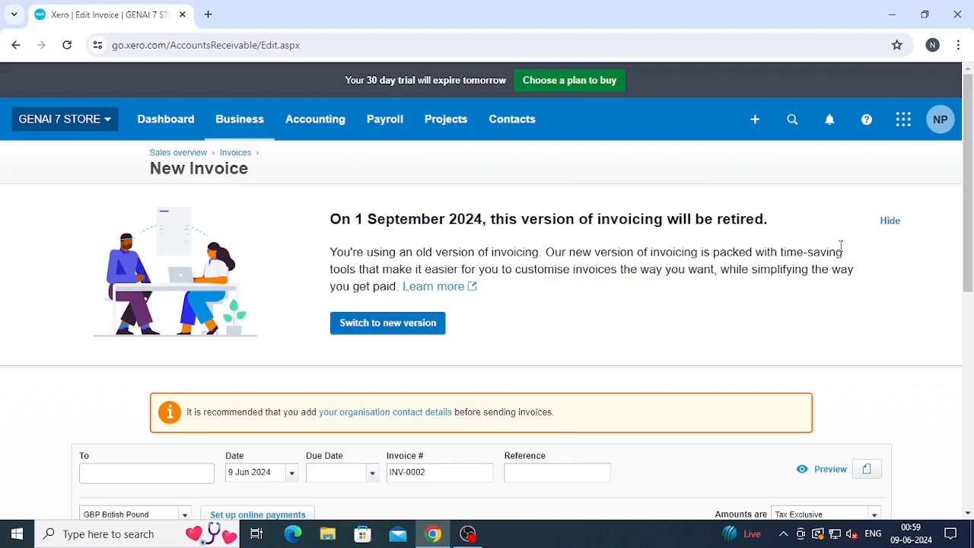
Switch to the new version of invoicing and look over its blank invoice form
left_click(437, 325)
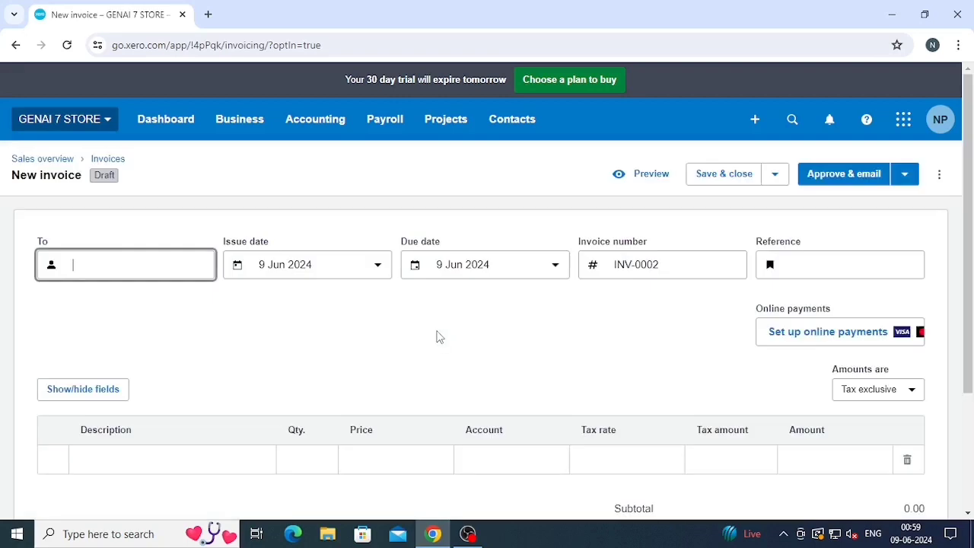
scroll(431, 287, "down", 2)
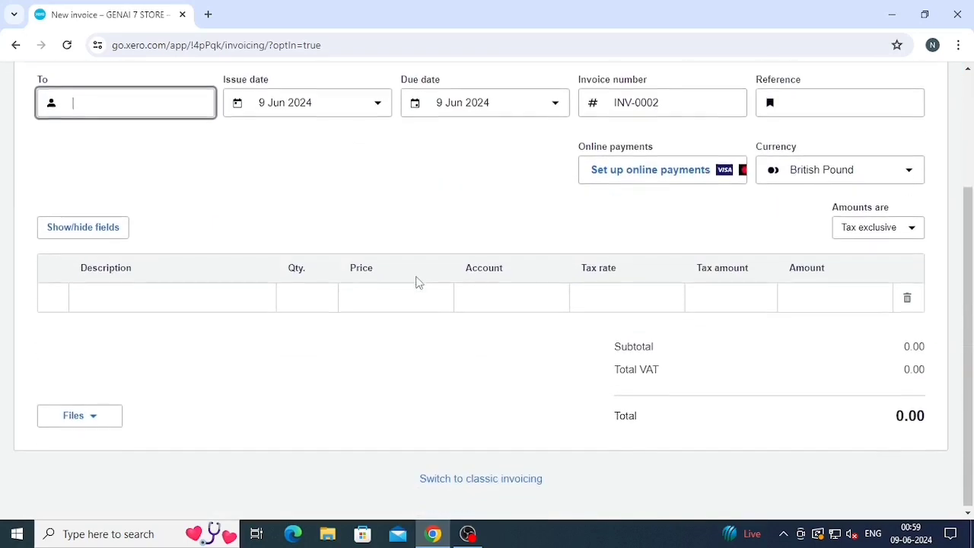
scroll(418, 281, "up", 2)
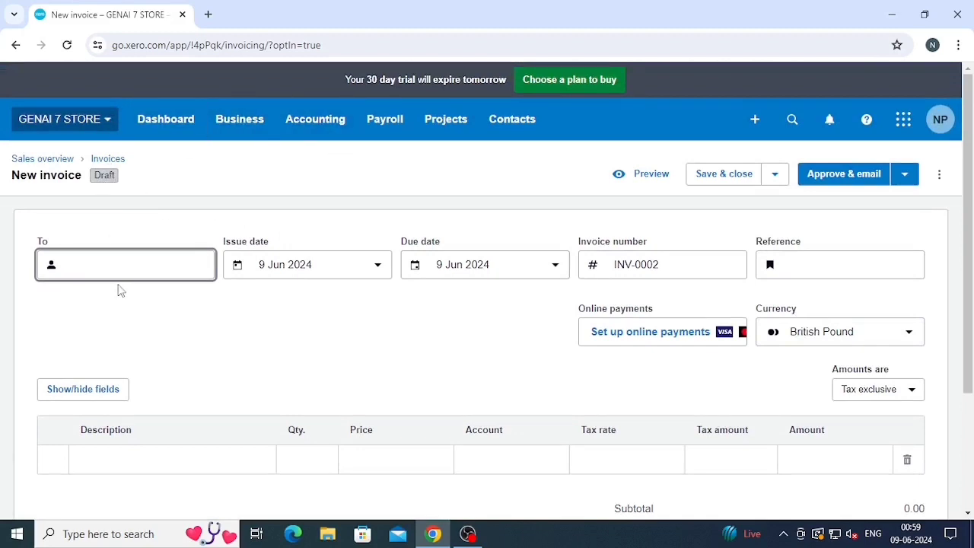
Add "customer new 002" as a new contact for the invoice and look through its contact detail fields
type("cus")
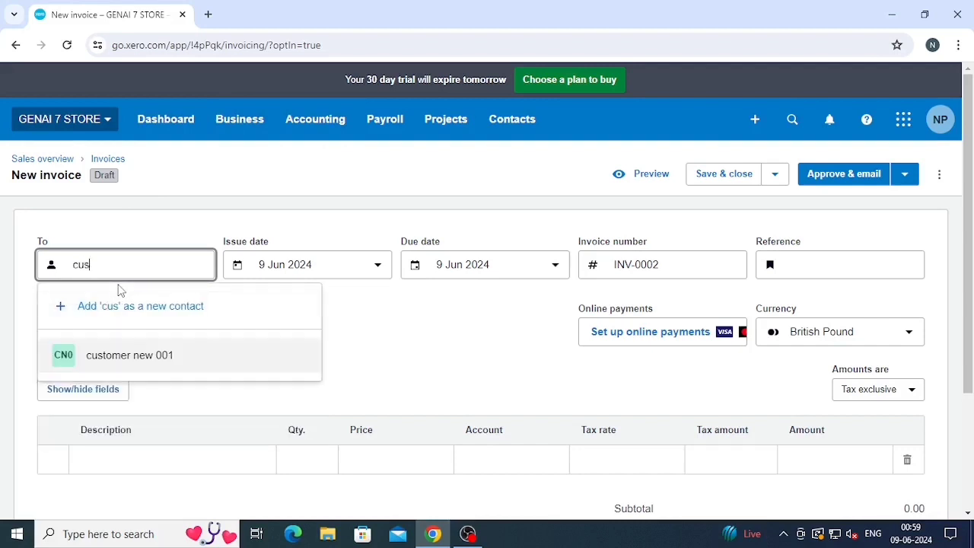
type("tomer new ")
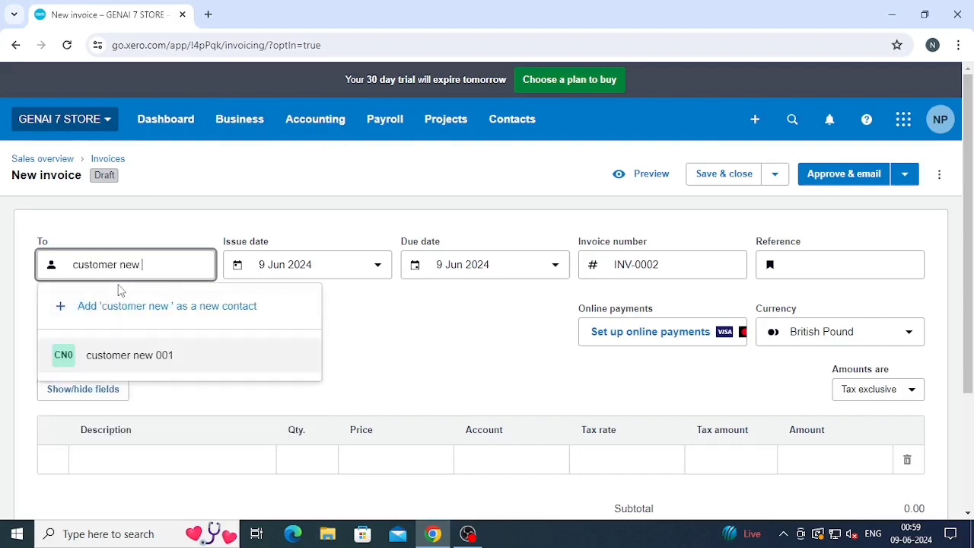
type("002")
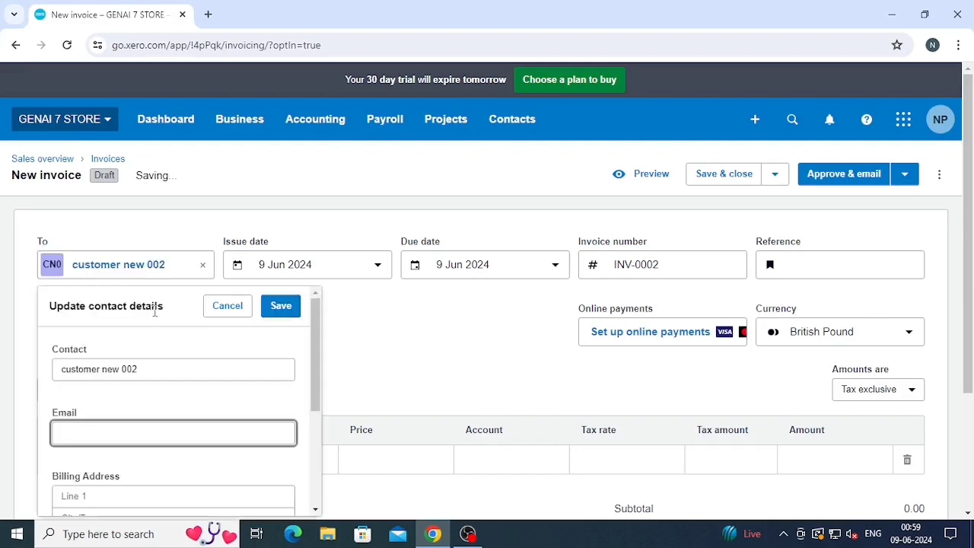
scroll(155, 311, "down", 3)
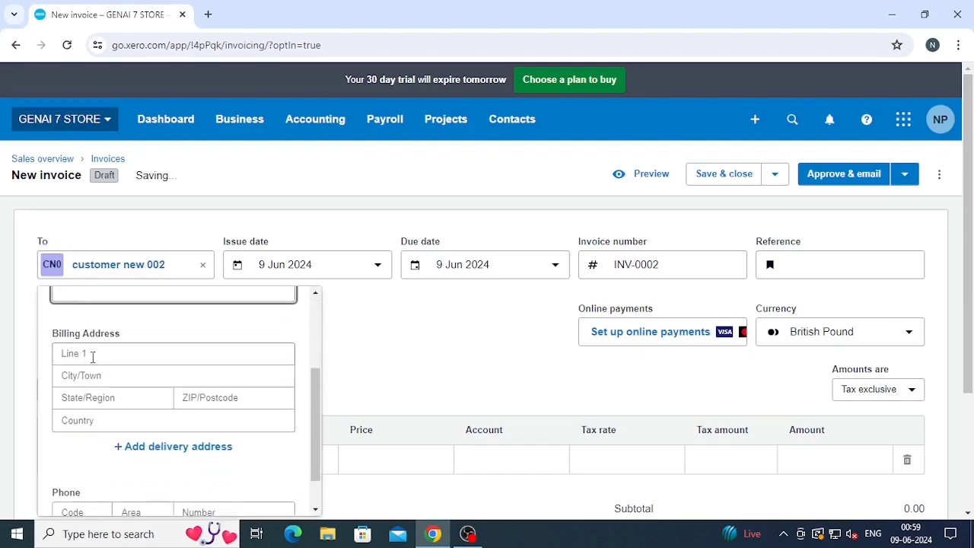
scroll(92, 357, "down", 1)
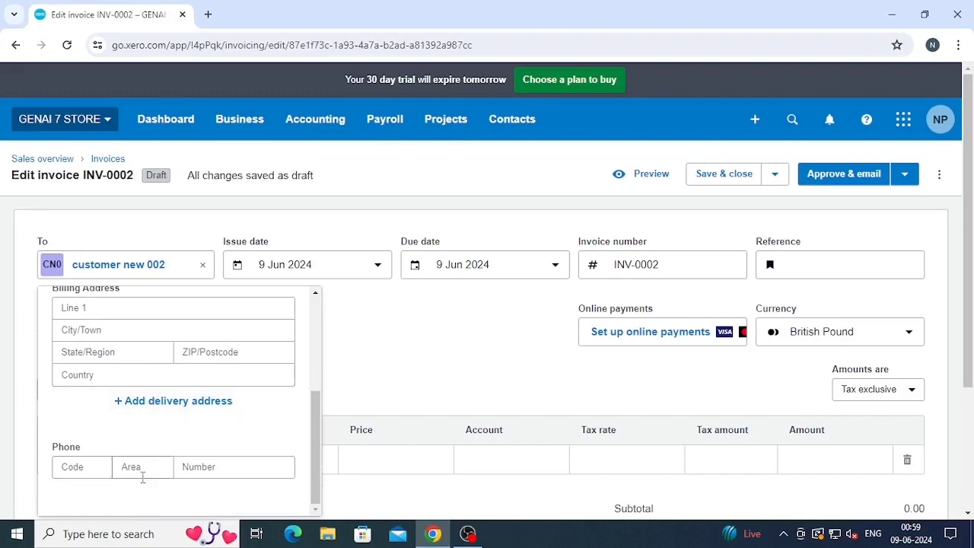
scroll(142, 477, "down", 2)
scroll(186, 306, "up", 4)
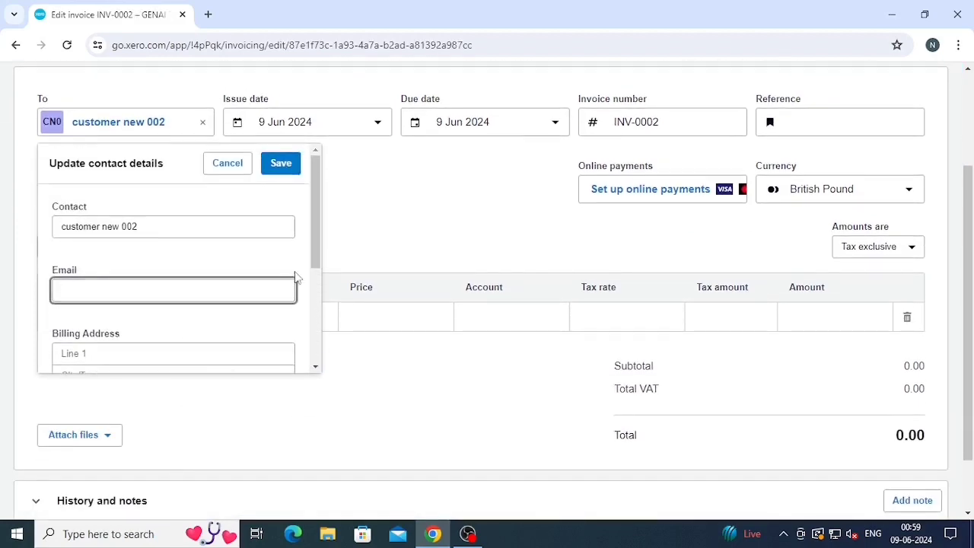
scroll(297, 278, "up", 2)
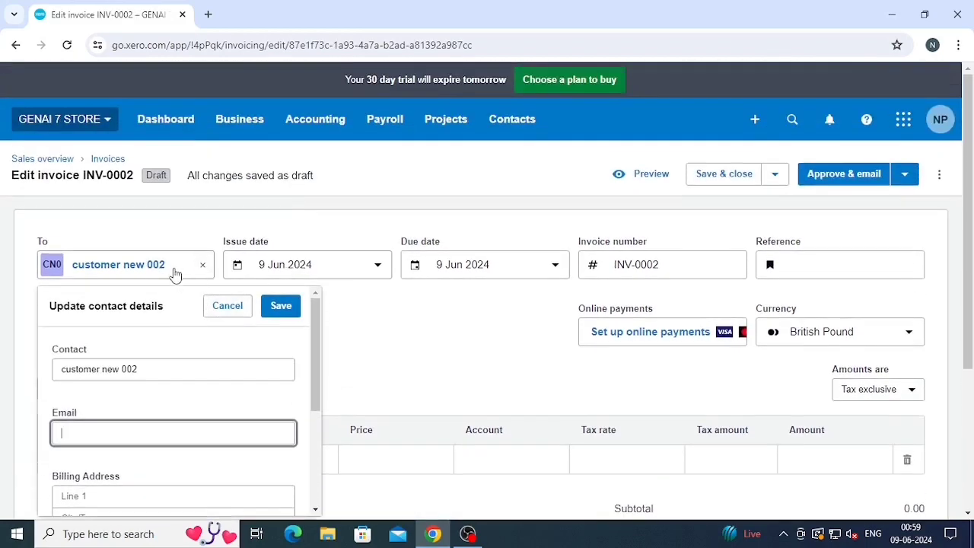
Set the invoice's issue date to 10/06/2024
left_click(325, 264)
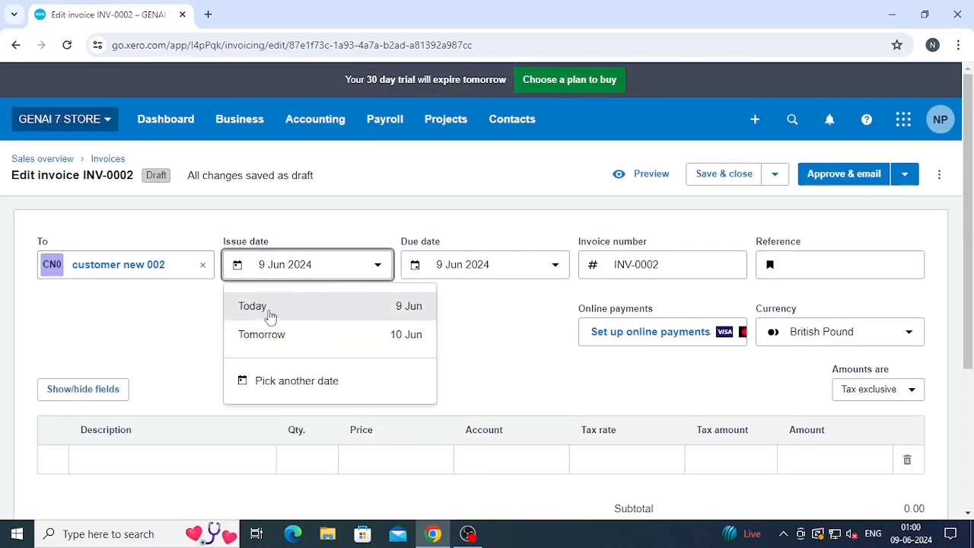
left_click(327, 262)
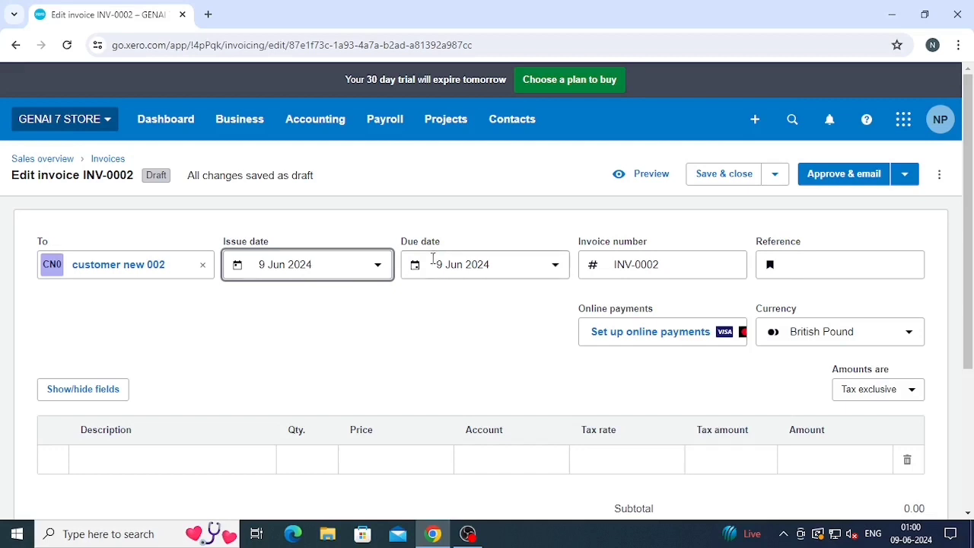
left_click_drag(324, 264, 226, 265)
type("10/06/")
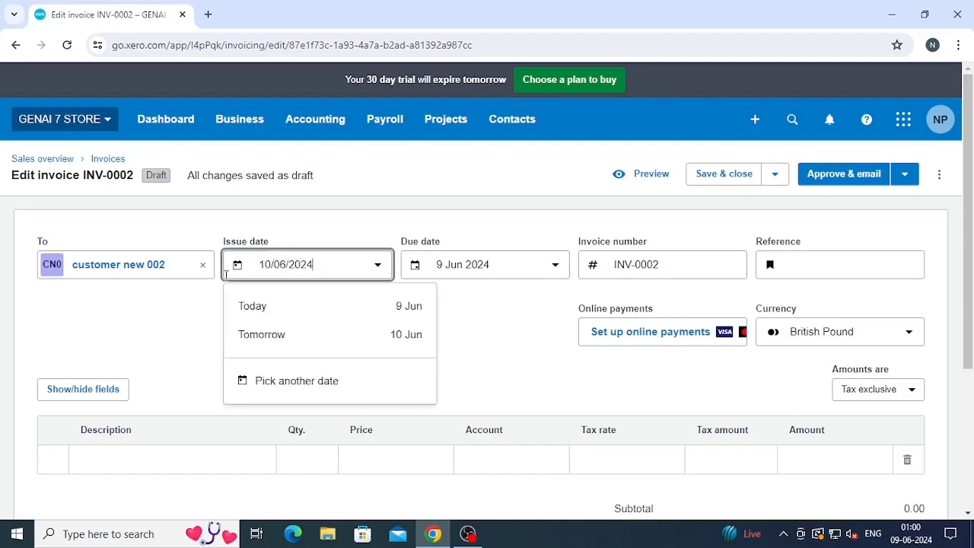
key("Tab")
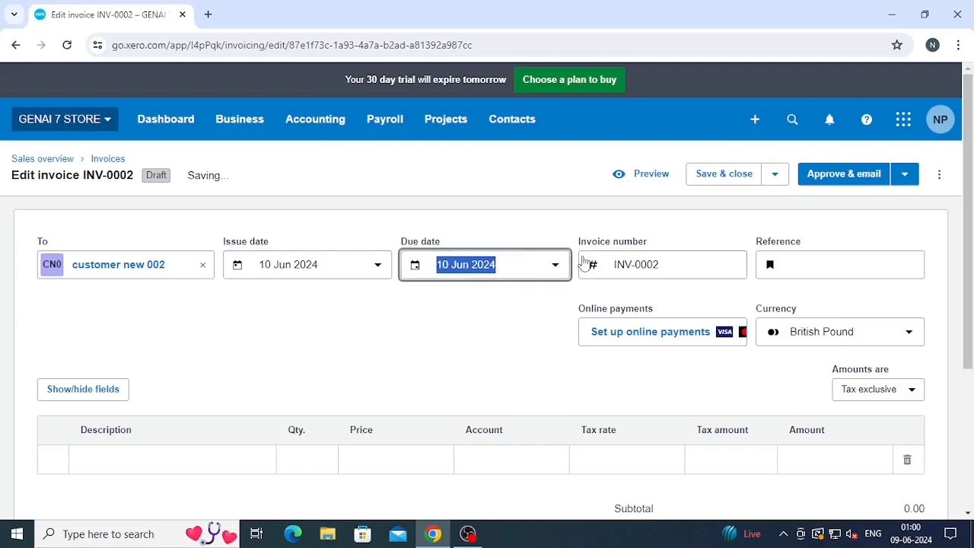
Set the due date to 20 Jul 2024 by entering an offset of +40 days
left_click(557, 267)
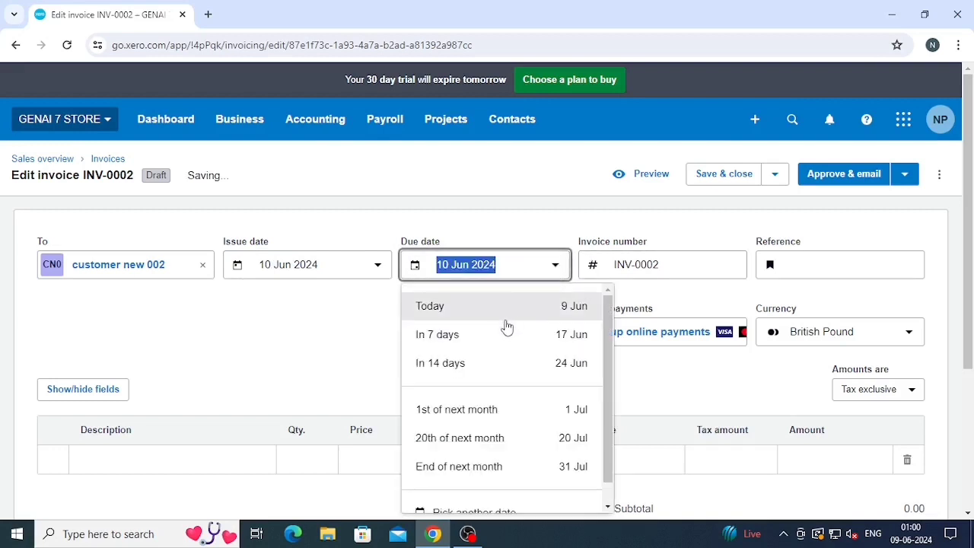
scroll(499, 443, "down", 1)
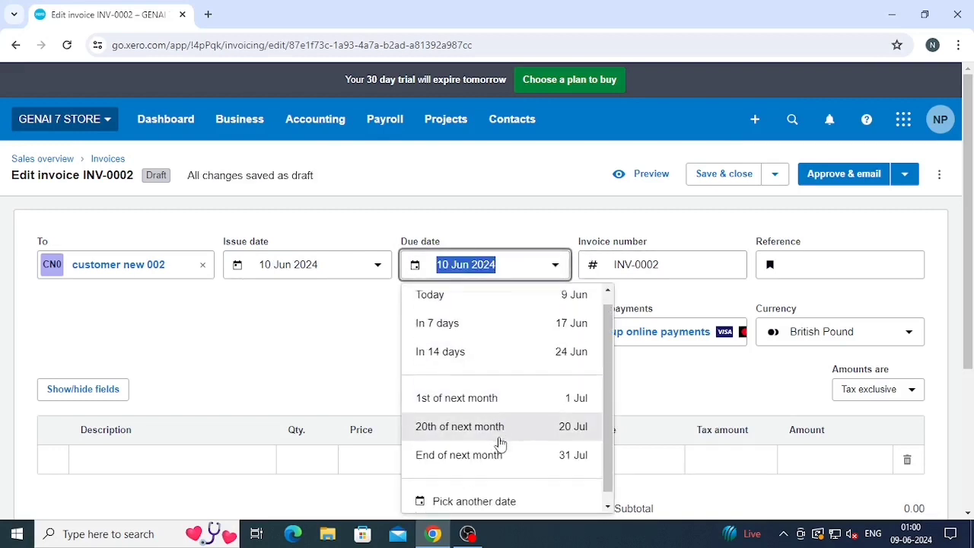
left_click_drag(522, 259, 433, 261)
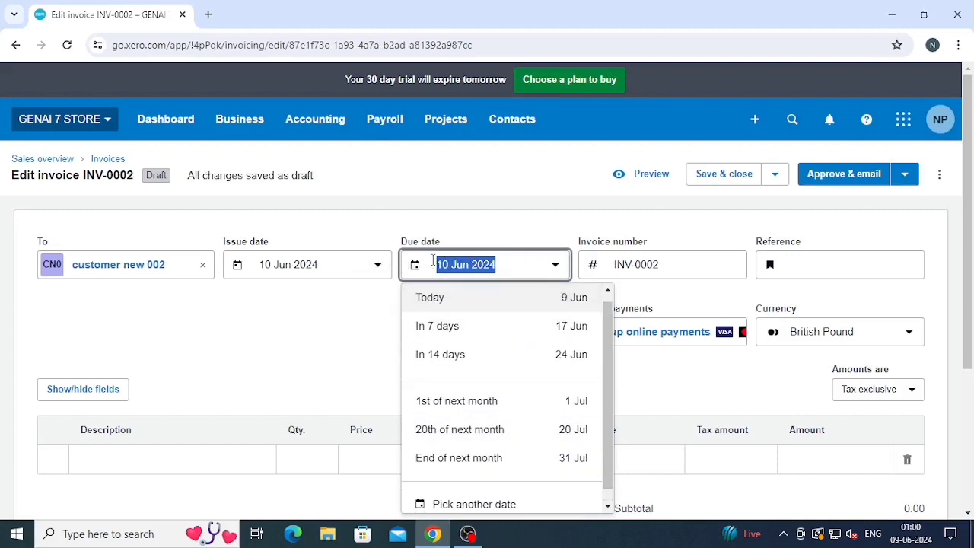
type("+40")
key("Tab")
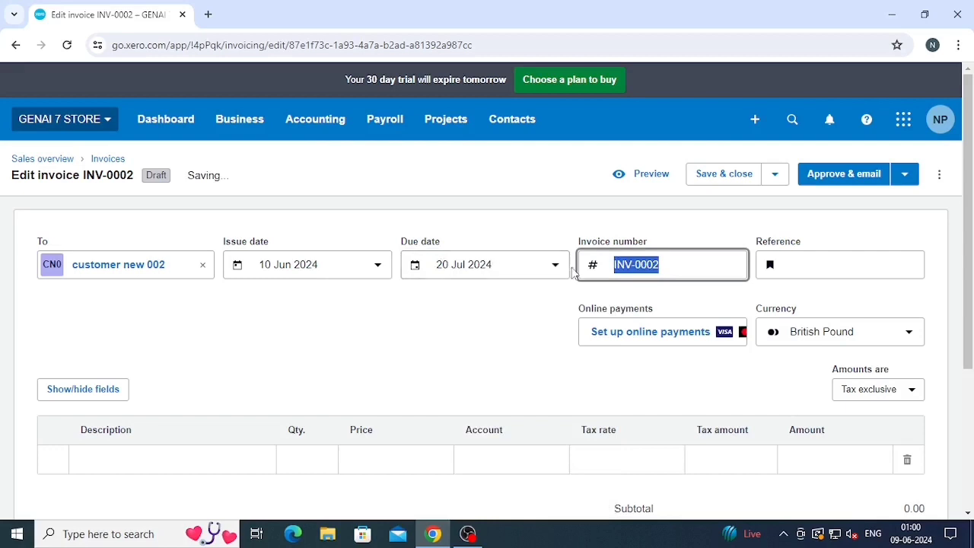
Enter 002 as the invoice reference and check the available currencies
left_click(679, 271)
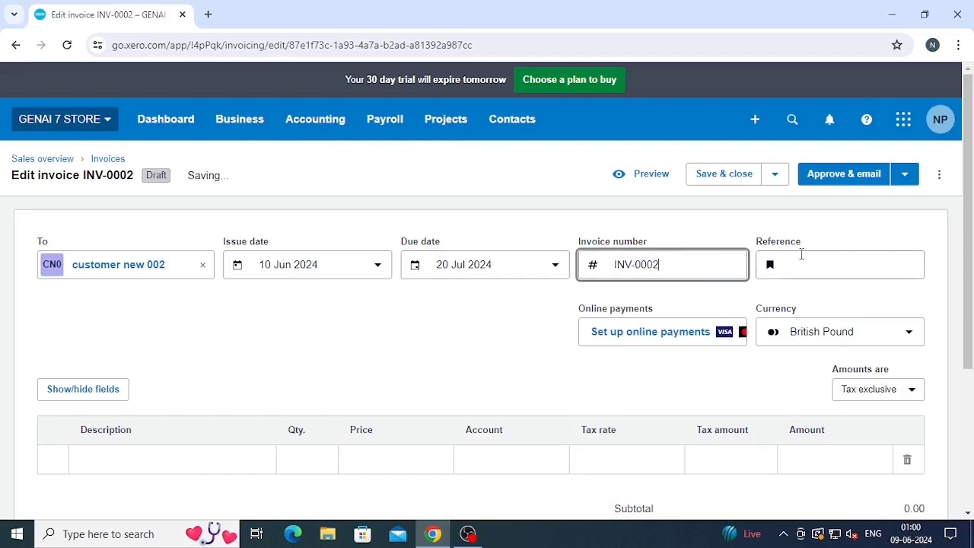
left_click(803, 256)
key("Tab")
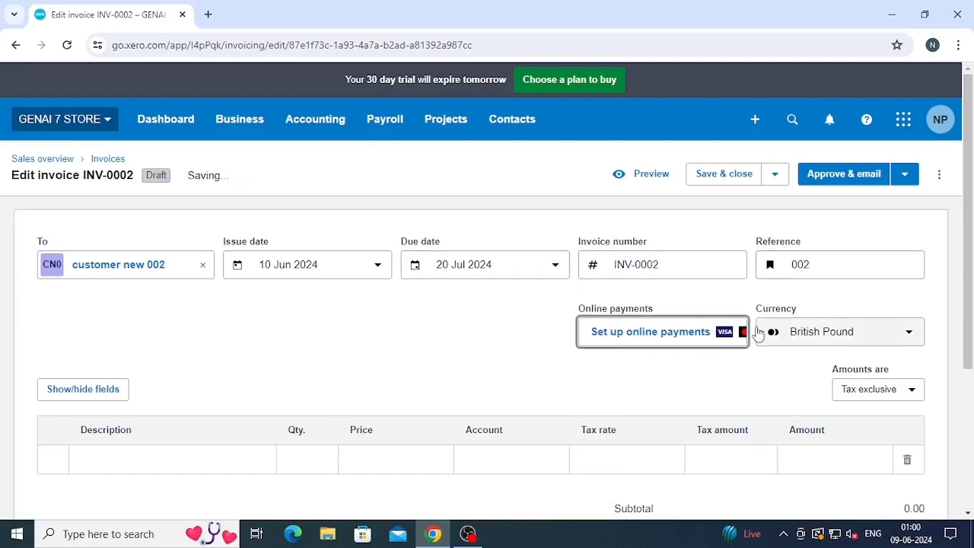
left_click(830, 345)
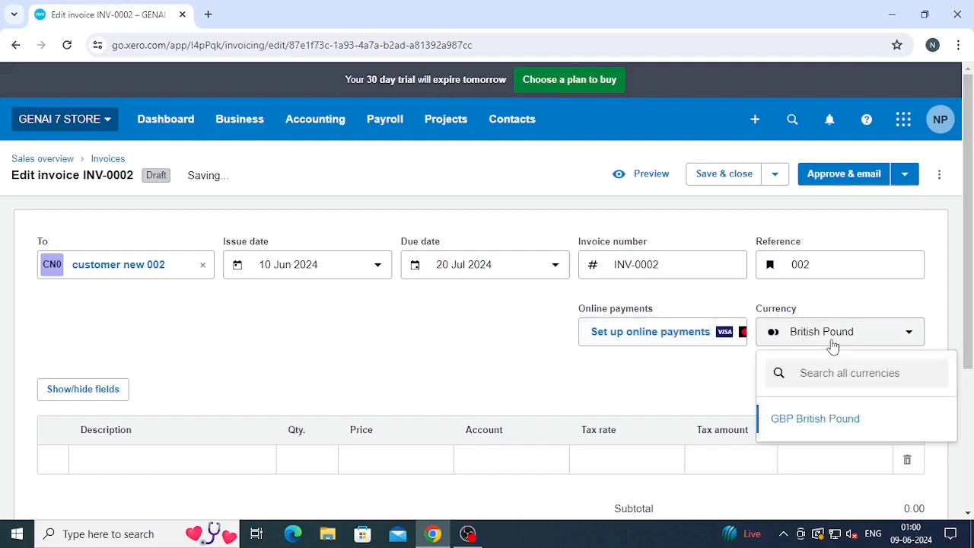
left_click(830, 345)
Review which invoice and table fields are shown or hidden, and save the existing selection
scroll(147, 373, "down", 2)
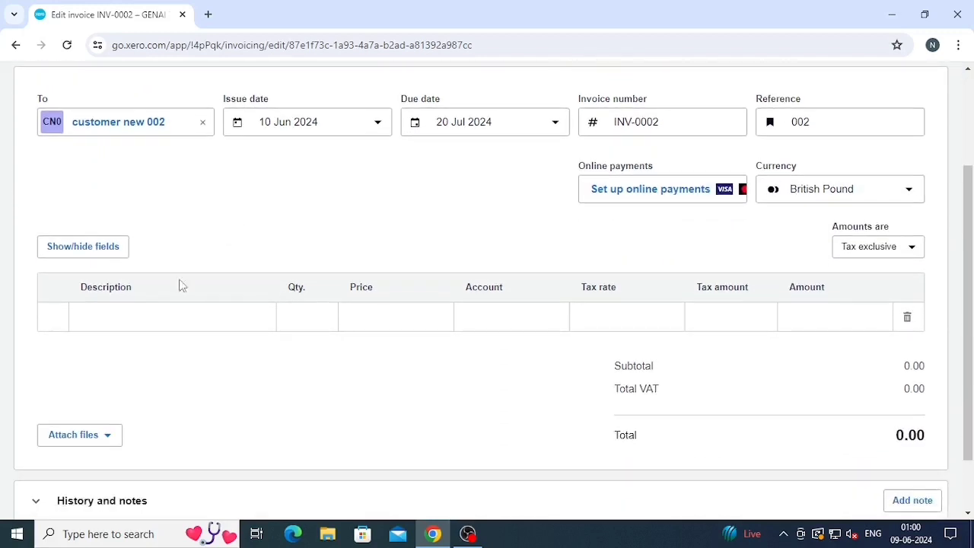
left_click(65, 249)
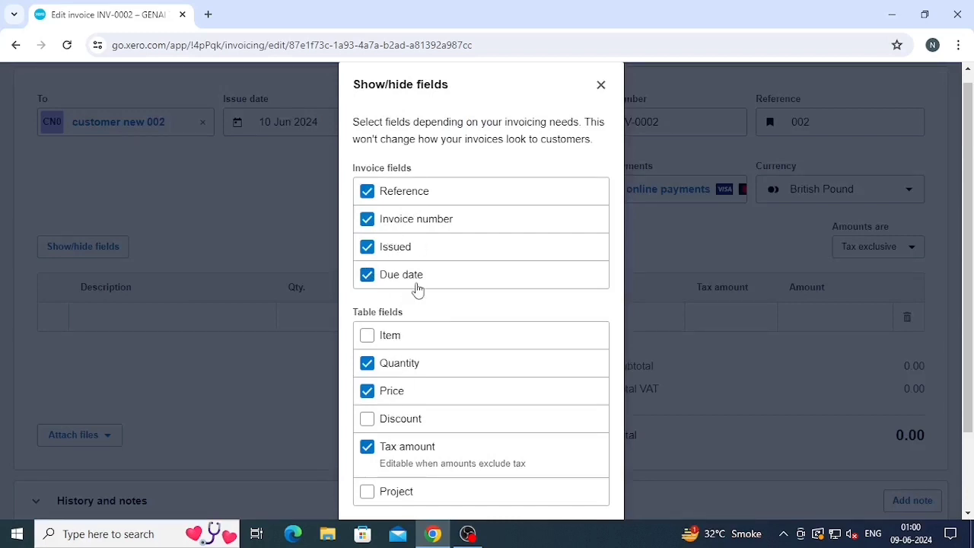
scroll(417, 290, "down", 1)
scroll(417, 290, "up", 1)
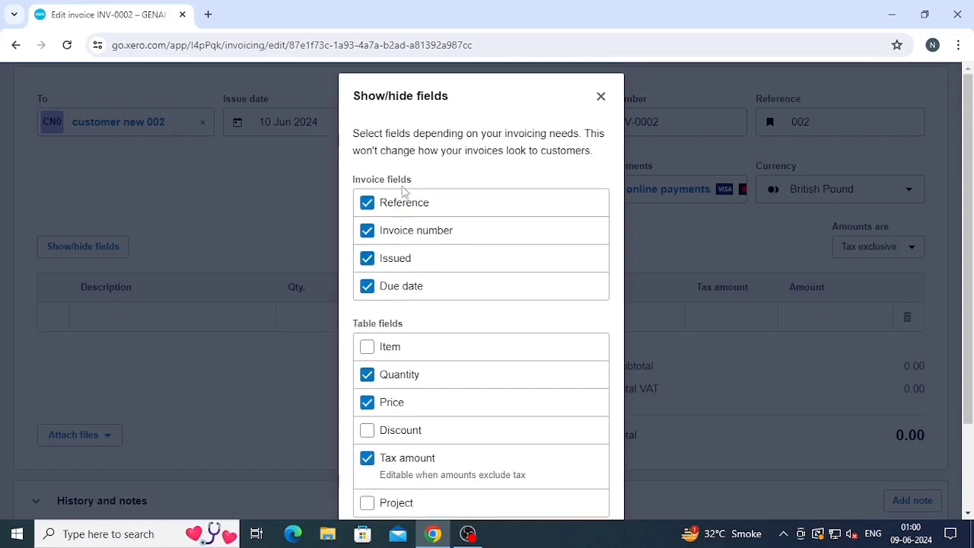
scroll(409, 215, "down", 1)
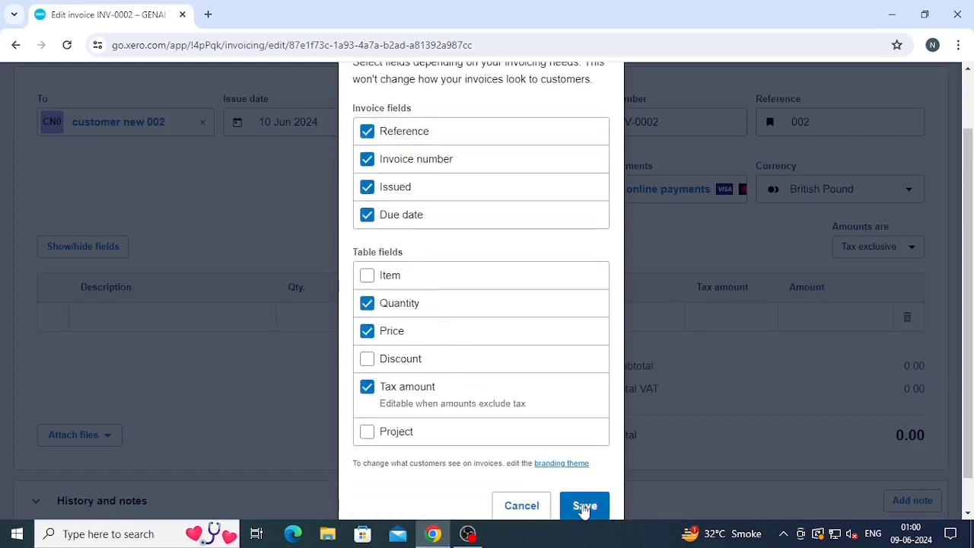
left_click(584, 507)
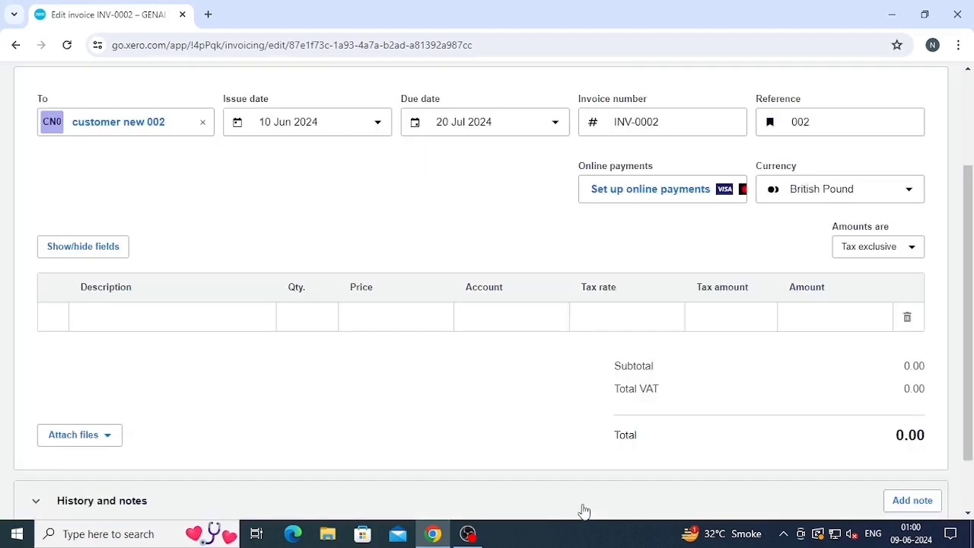
Add an invoice line described as SALES with a quantity of 1 and a price of 100
left_click(232, 310)
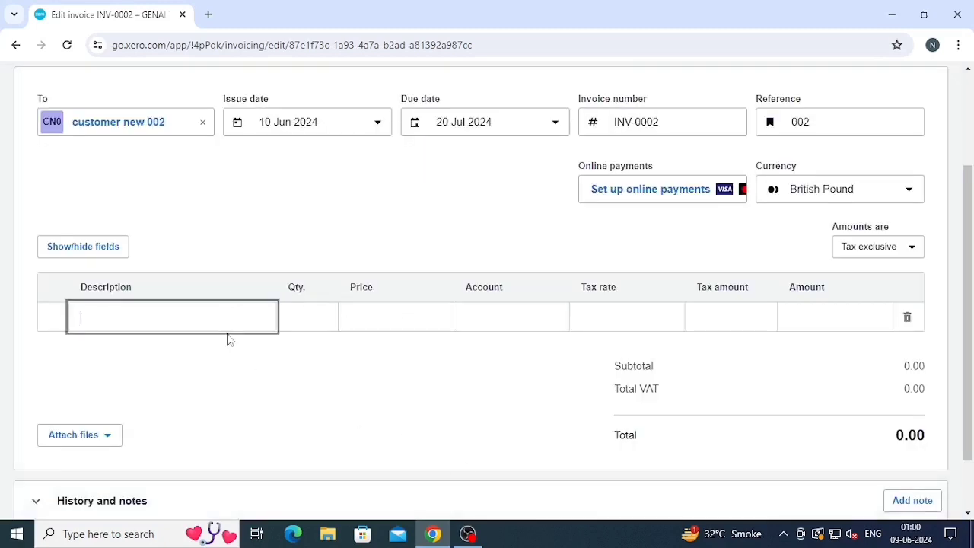
type("SALES")
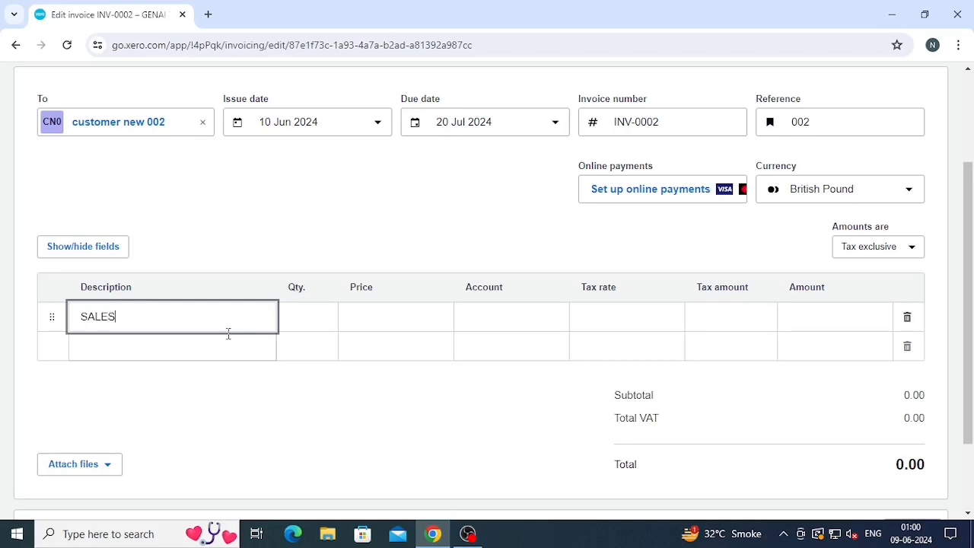
key("Tab")
type("1")
key("Tab")
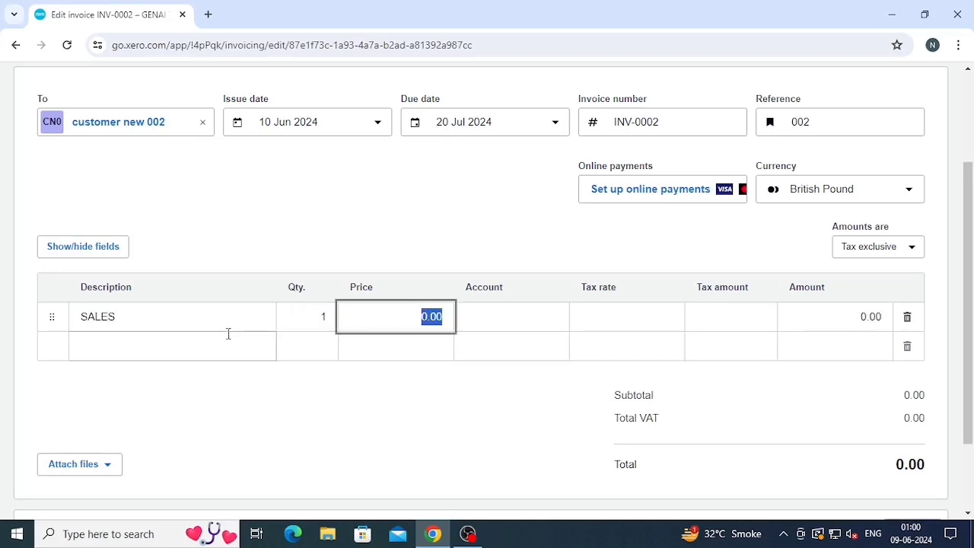
type("100")
key("Tab")
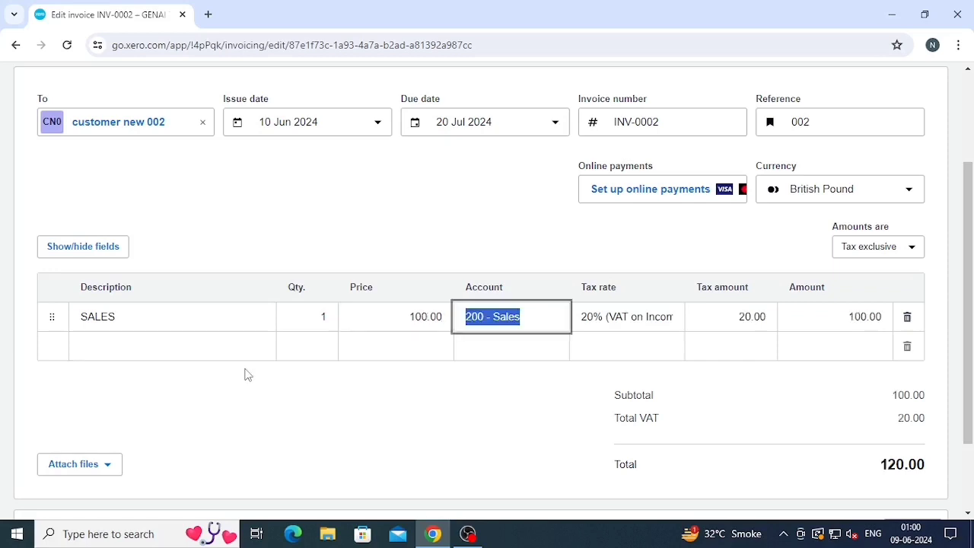
Check the account and tax rate options available for the SALES line
key("Tab")
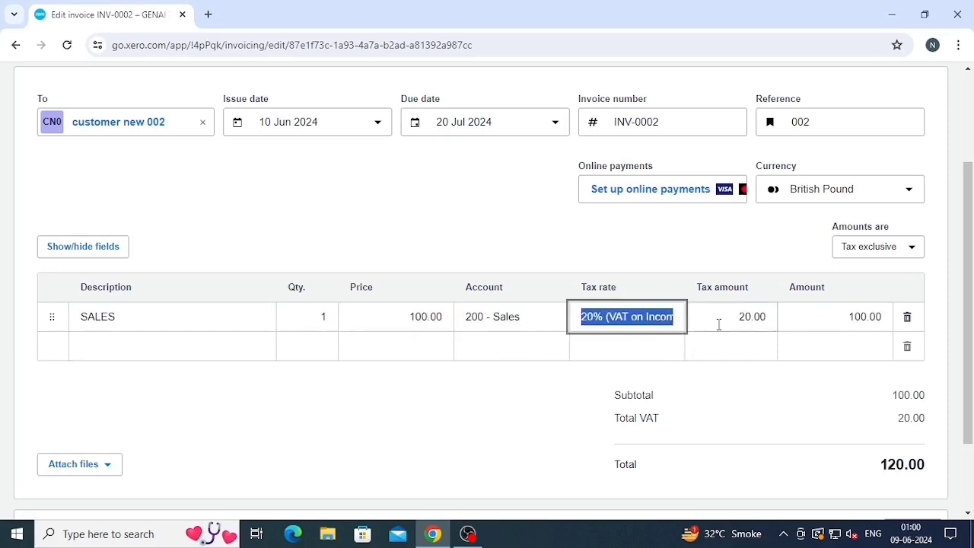
left_click(531, 317)
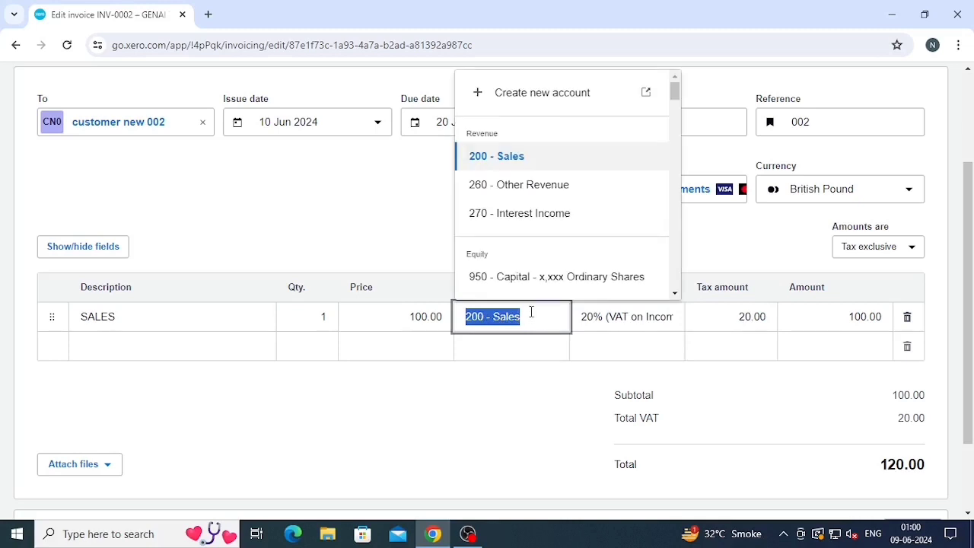
left_click(623, 319)
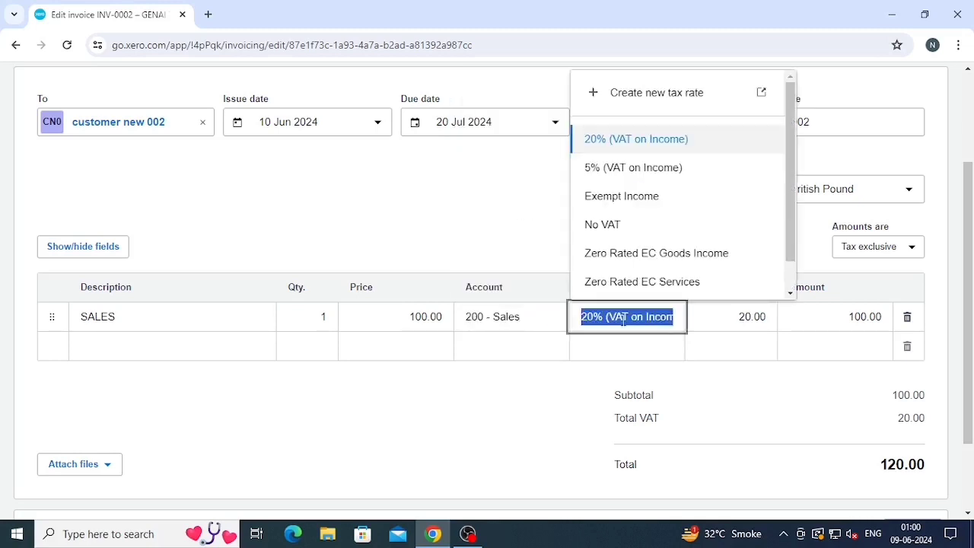
Set the SALES line's tax amount to 19.99 and check the adjusted invoice totals
left_click(719, 325)
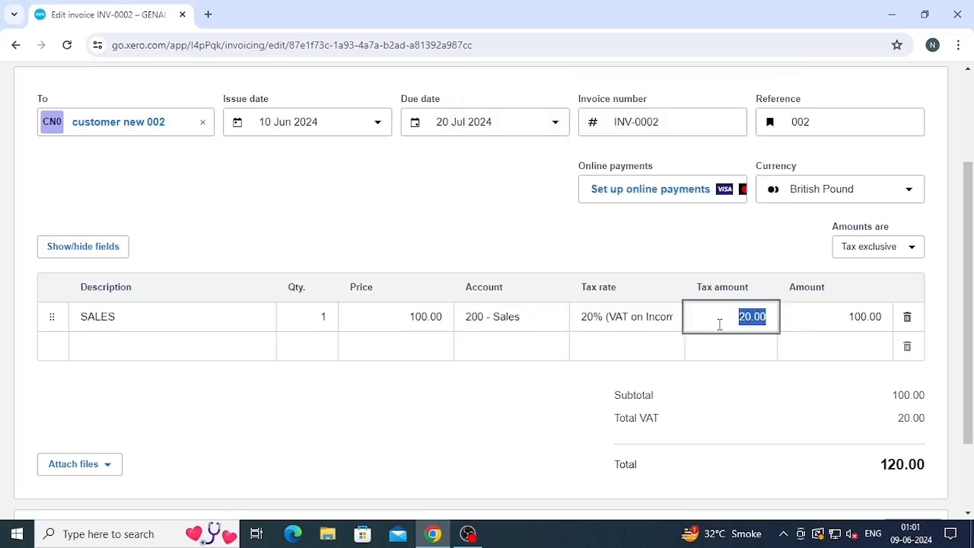
type("1")
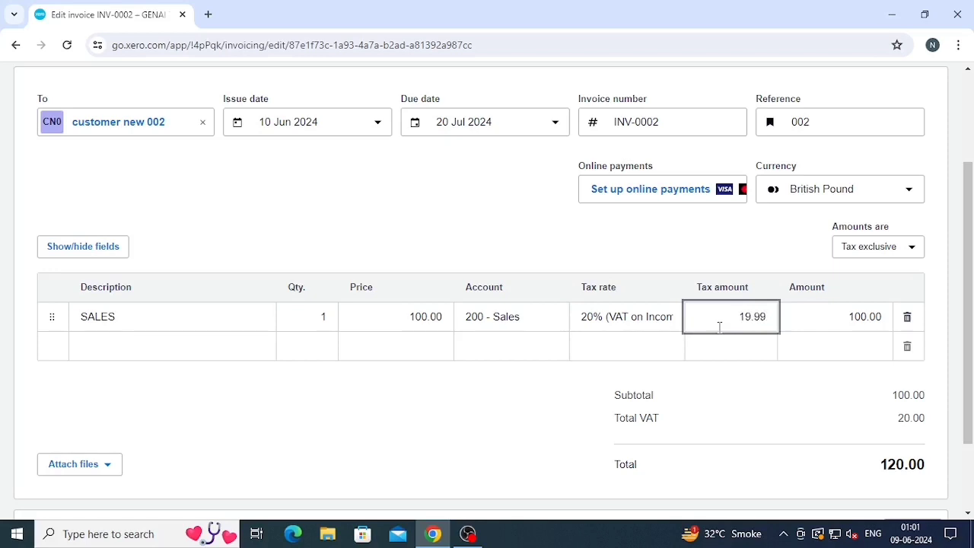
type("9.99")
key("Tab")
scroll(788, 344, "down", 2)
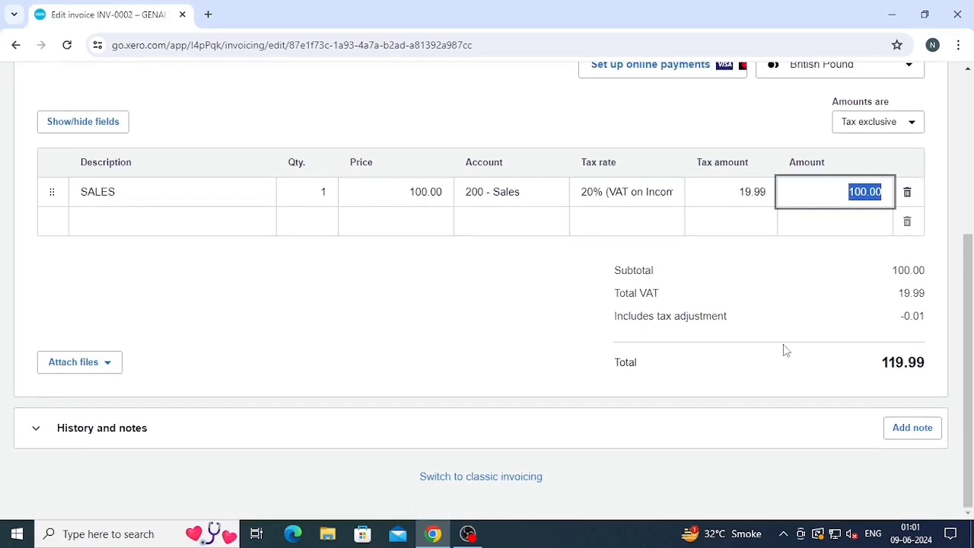
Check the tax treatment options for the invoice amounts without changing the selection
scroll(837, 263, "up", 1)
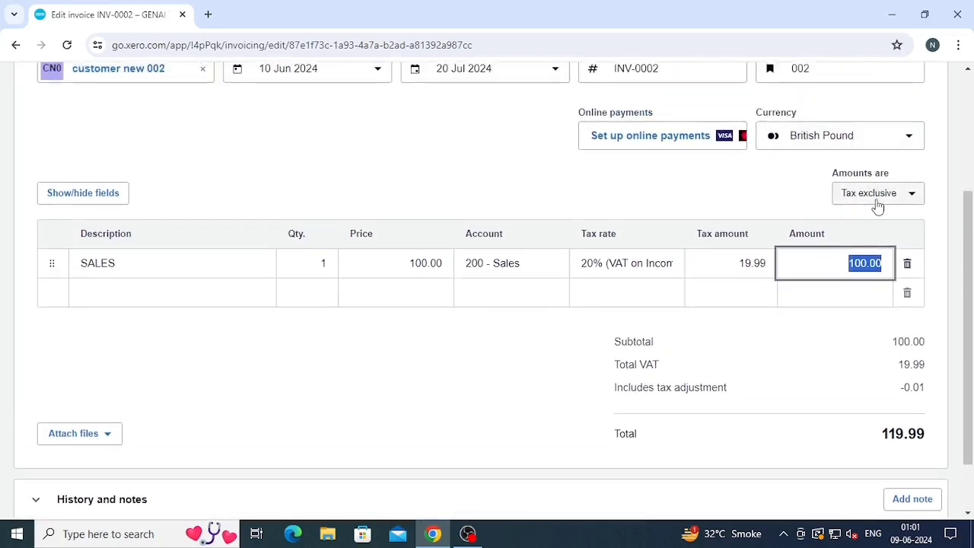
left_click(877, 199)
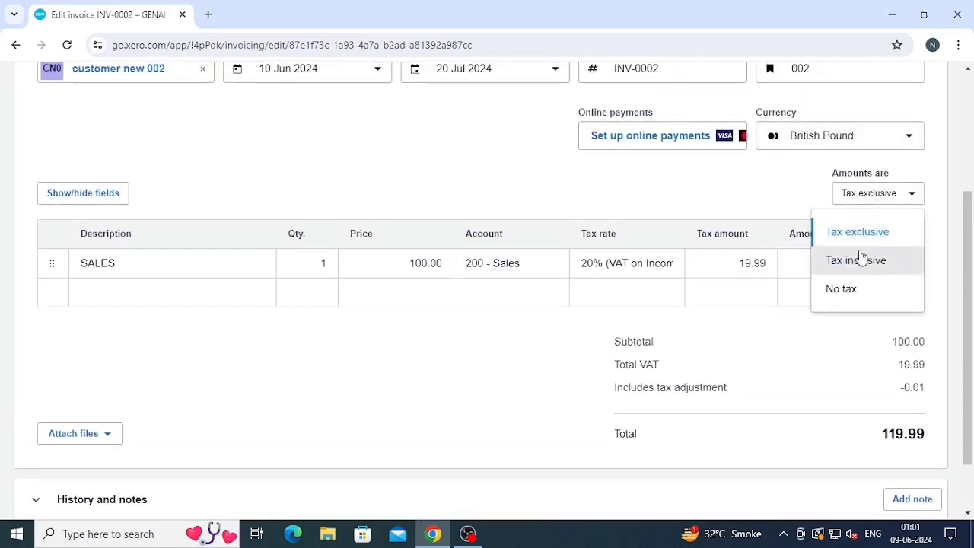
left_click(727, 341)
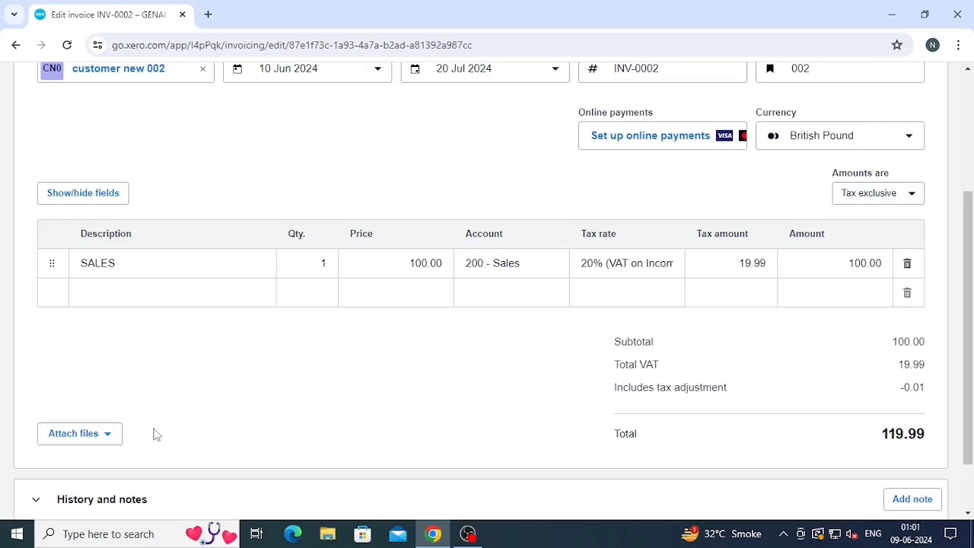
Look over the invoice header and check the alternative save options for the draft
scroll(308, 392, "up", 2)
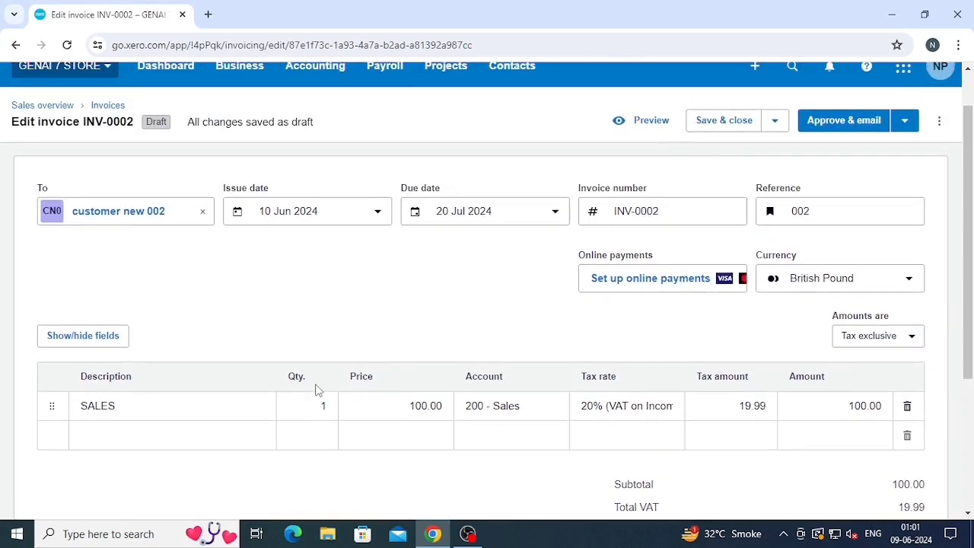
scroll(319, 389, "up", 1)
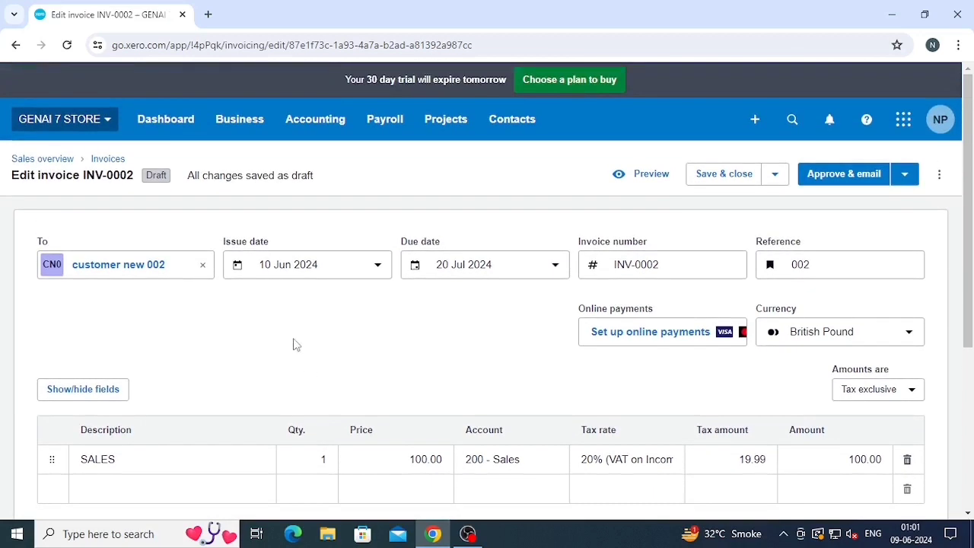
scroll(290, 312, "down", 1)
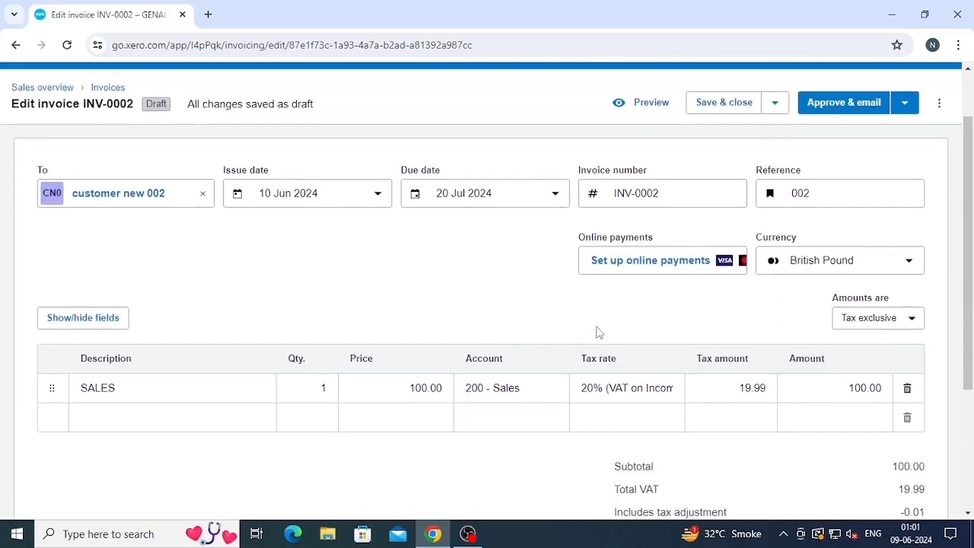
left_click(776, 102)
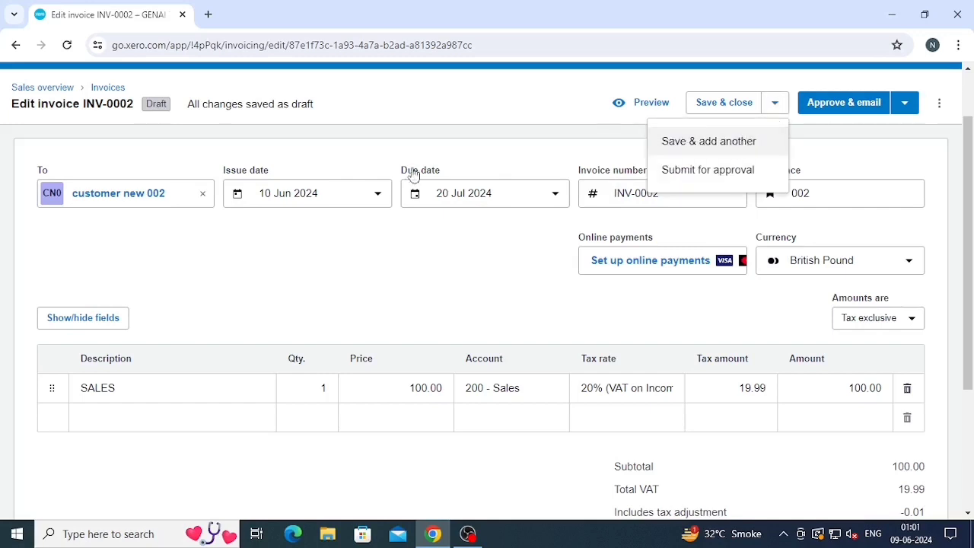
left_click(323, 144)
scroll(324, 148, "up", 1)
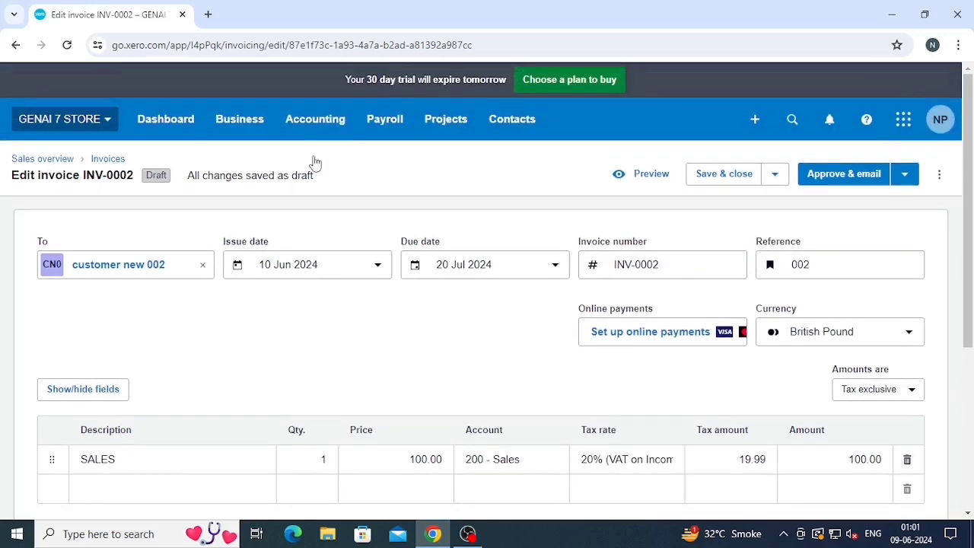
Go through the dashboard to the Invoices list and reopen the draft invoice for customer new 002
left_click(175, 127)
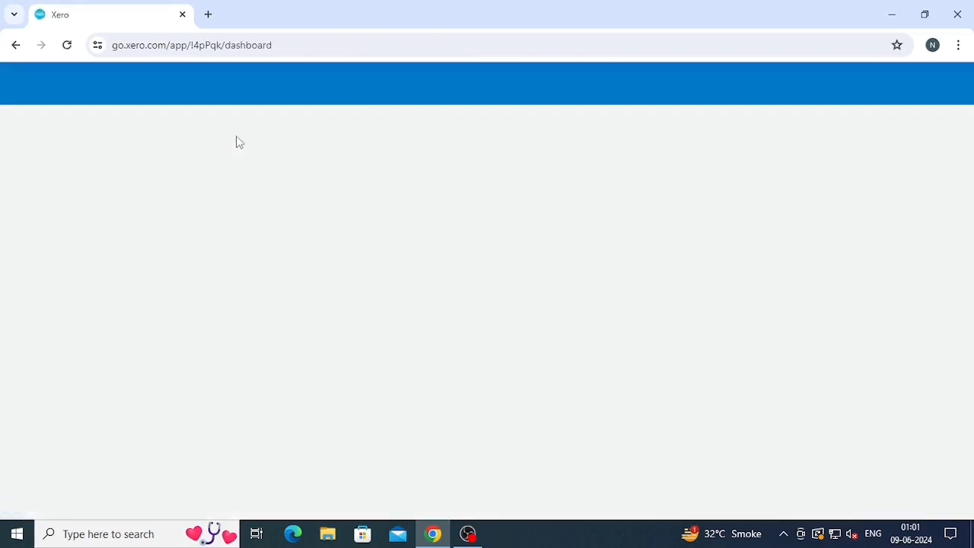
left_click(237, 136)
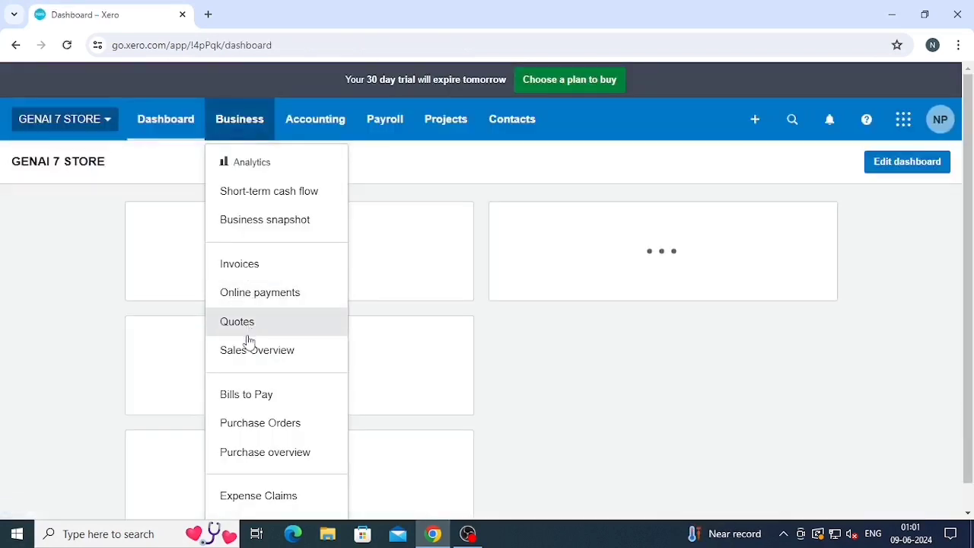
left_click(267, 276)
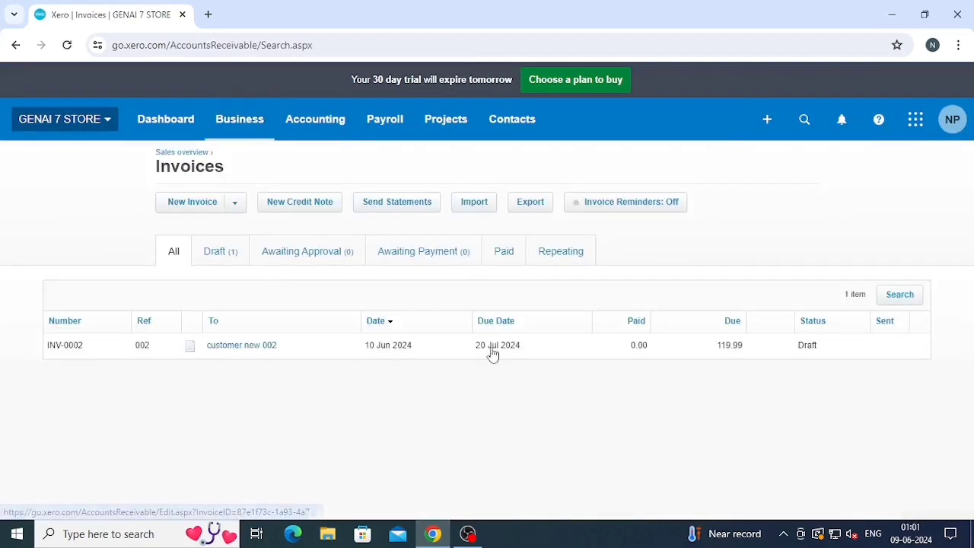
left_click(267, 350)
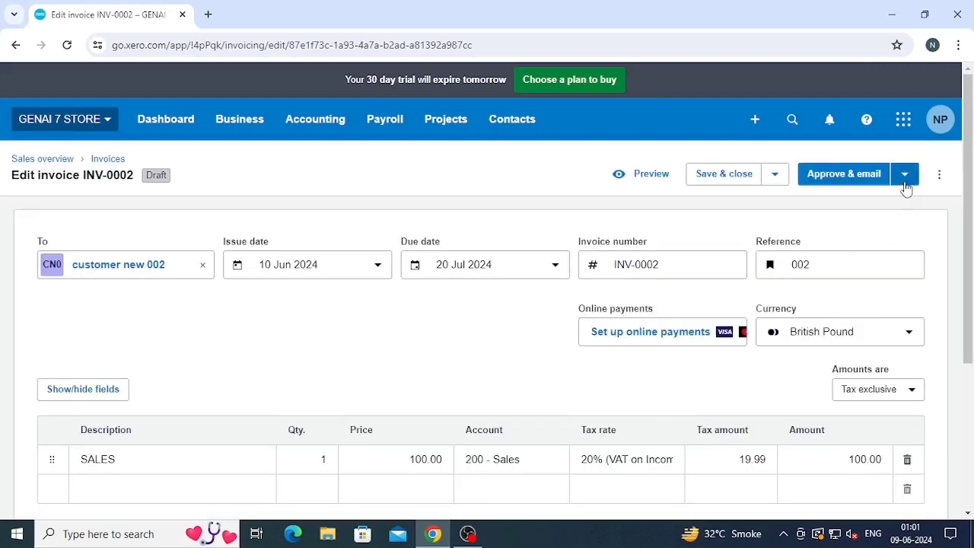
Check the draft's line and tax amount, and approve the invoice without emailing it
left_click(904, 184)
left_click(522, 370)
scroll(533, 358, "down", 2)
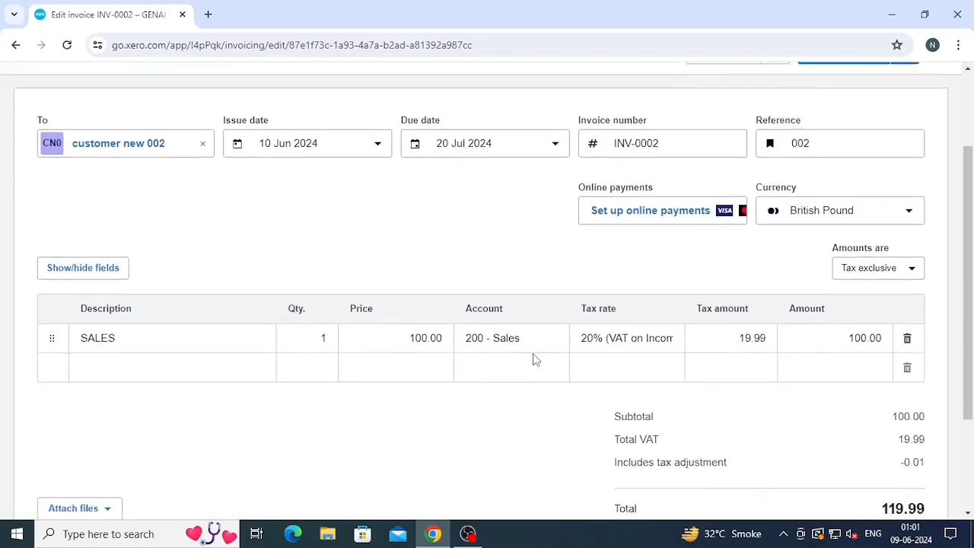
left_click(735, 320)
scroll(792, 297, "up", 2)
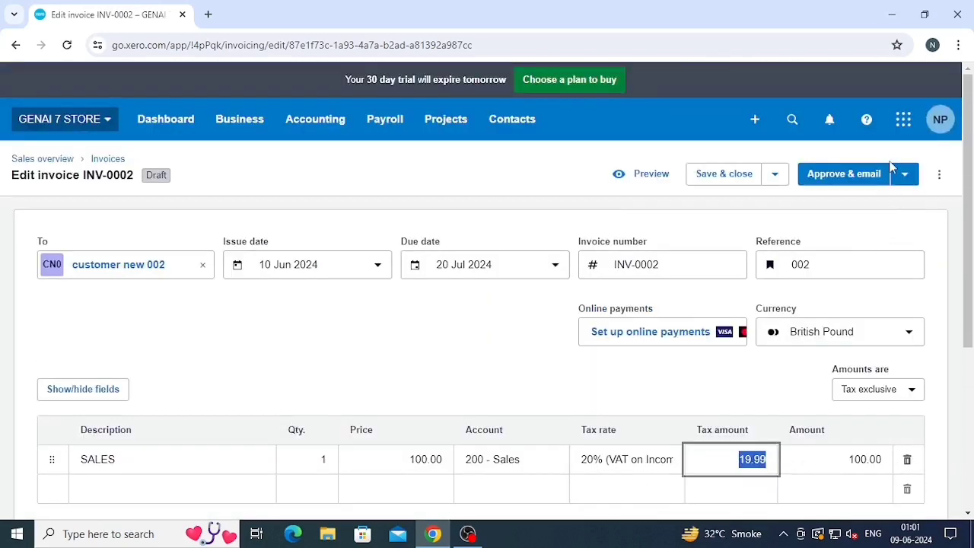
left_click(904, 179)
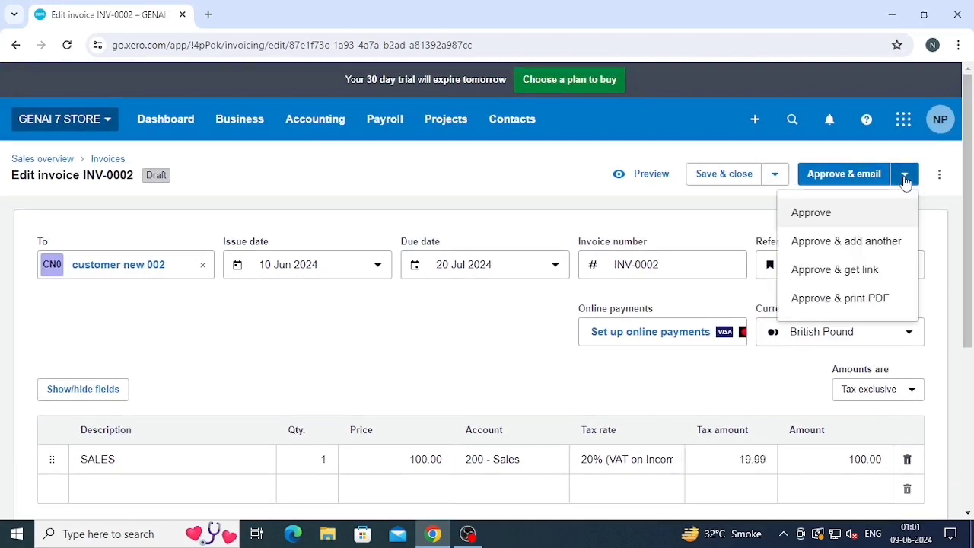
left_click(832, 226)
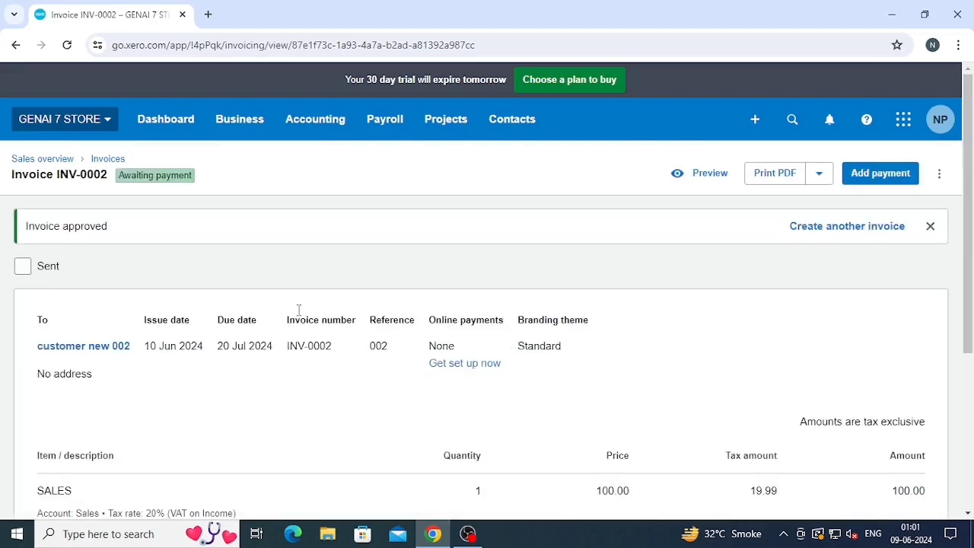
Review the approved invoice's details and totals, and mark it as sent
scroll(266, 289, "down", 1)
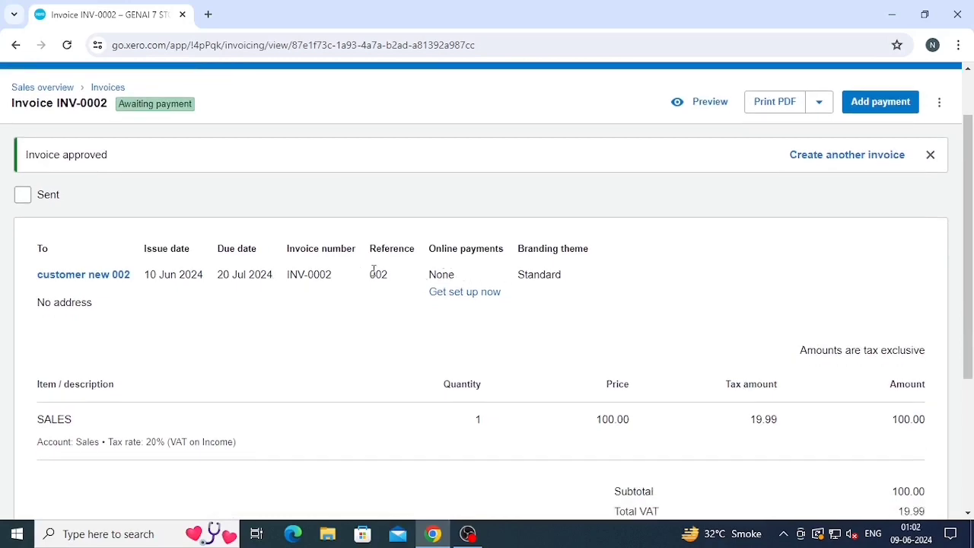
scroll(373, 270, "down", 3)
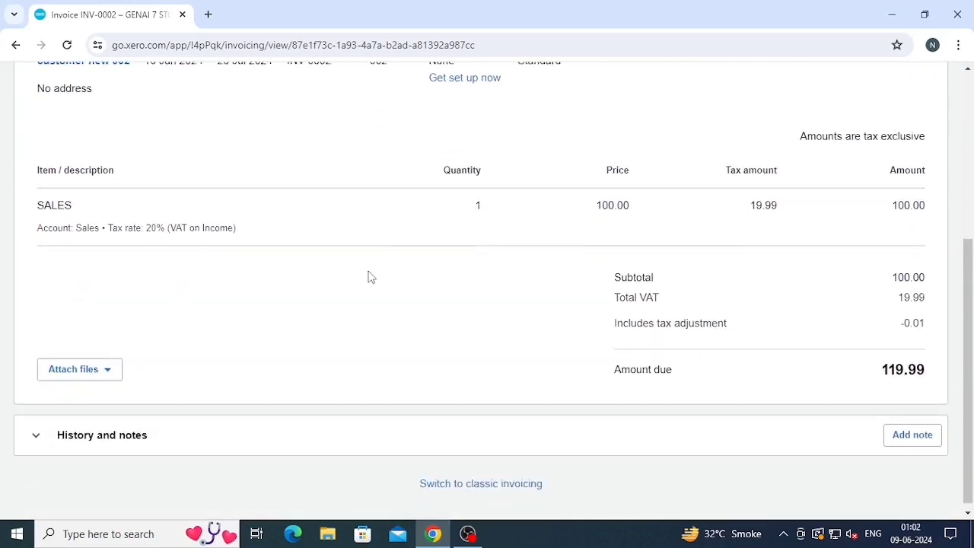
scroll(370, 276, "up", 4)
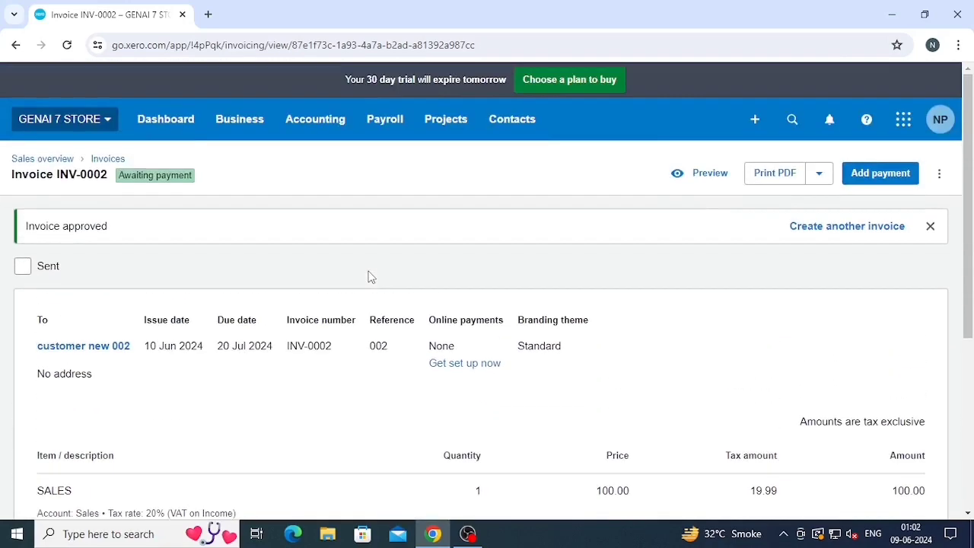
left_click(22, 265)
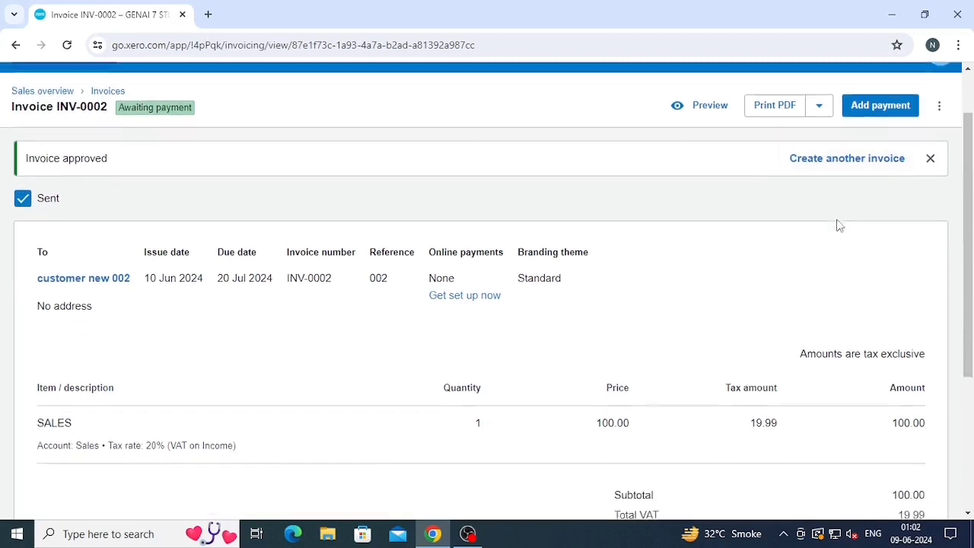
Check which further actions are available for the approved invoice, without choosing any
scroll(834, 222, "down", 1)
left_click(933, 105)
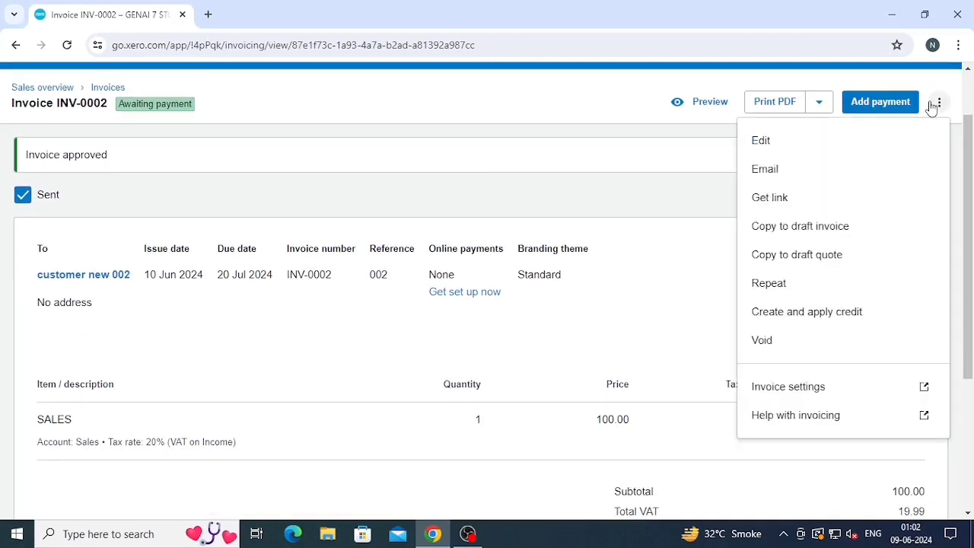
left_click(693, 220)
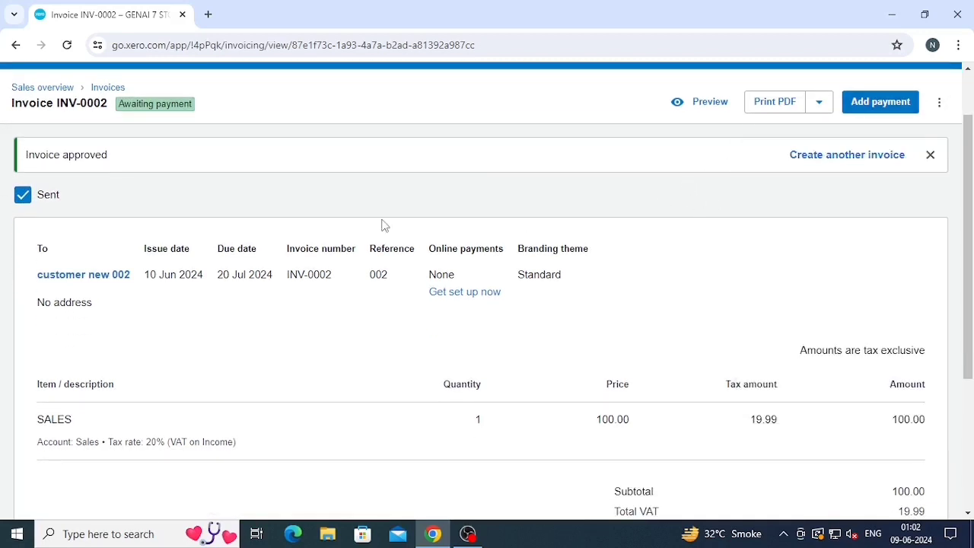
Return to the Invoices list and check the actions available for the awaiting-payment invoice, leaving it unselected
scroll(384, 225, "up", 1)
left_click(102, 162)
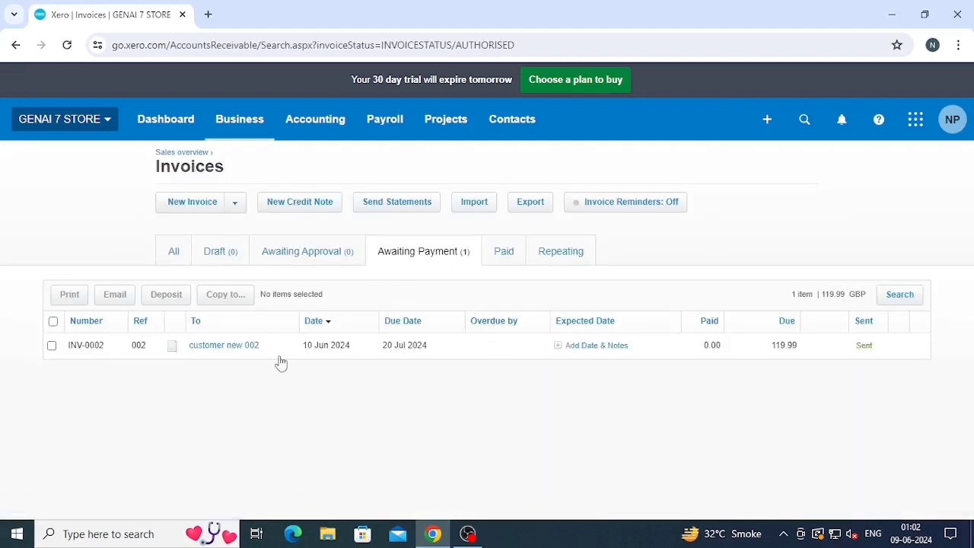
left_click(52, 345)
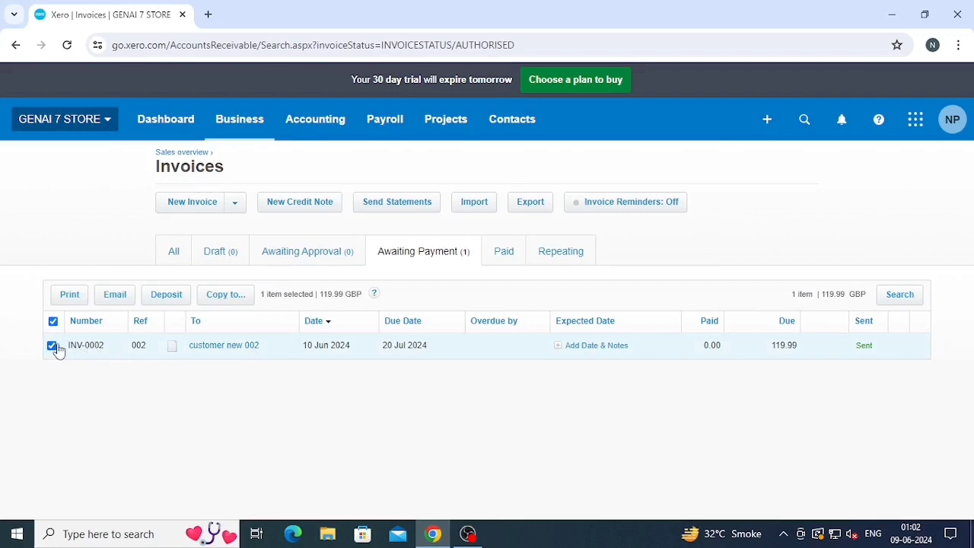
left_click(52, 346)
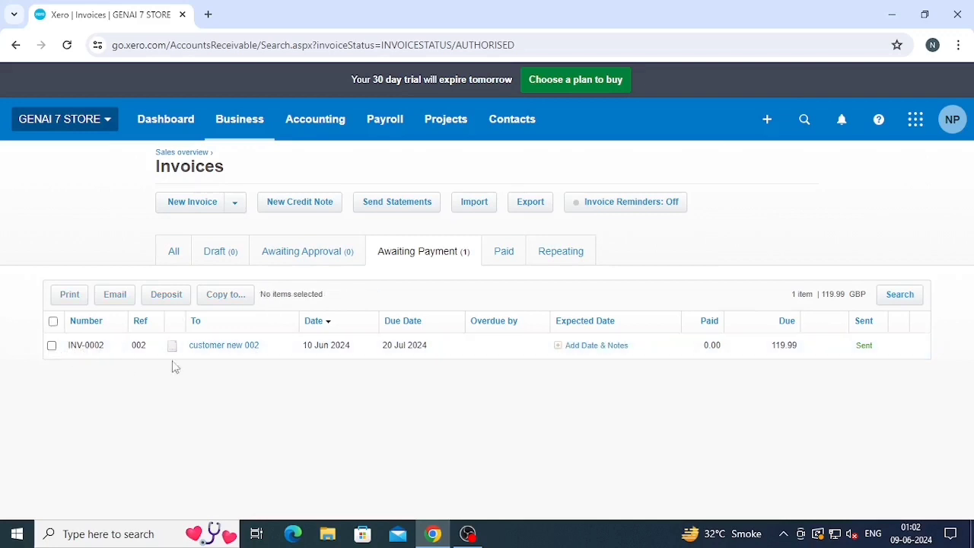
Open the awaiting-payment invoice for customer new 002 and look over its available further actions and line details, without choosing any action
left_click(245, 348)
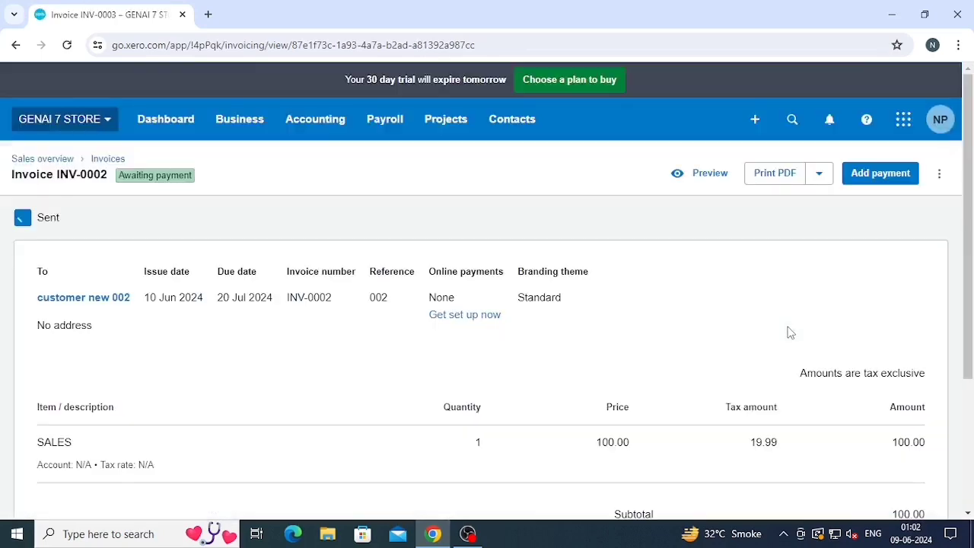
left_click(937, 175)
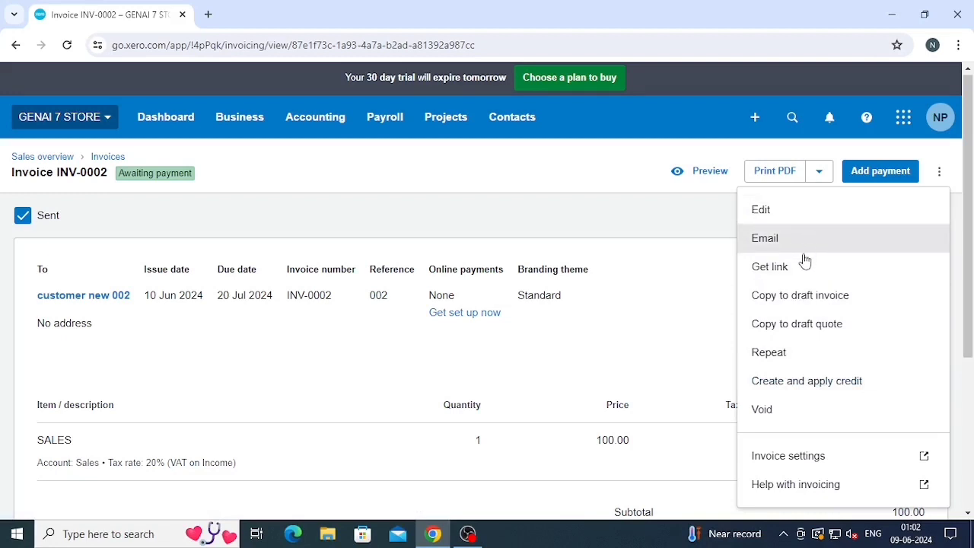
left_click(672, 278)
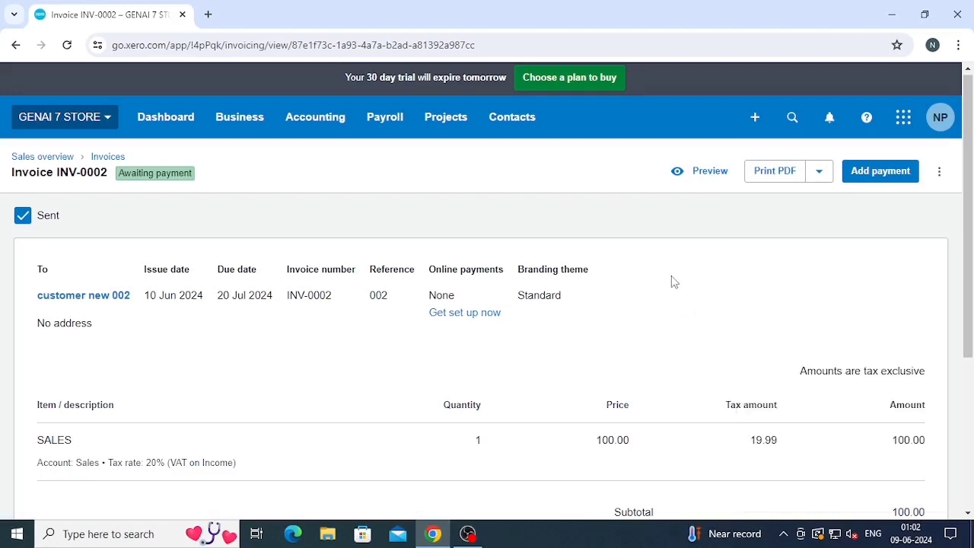
scroll(671, 311, "down", 3)
scroll(674, 312, "up", 3)
Preview the invoice as a PDF, examine its header, line item, VAT, total and due date, and close the preview
left_click(728, 181)
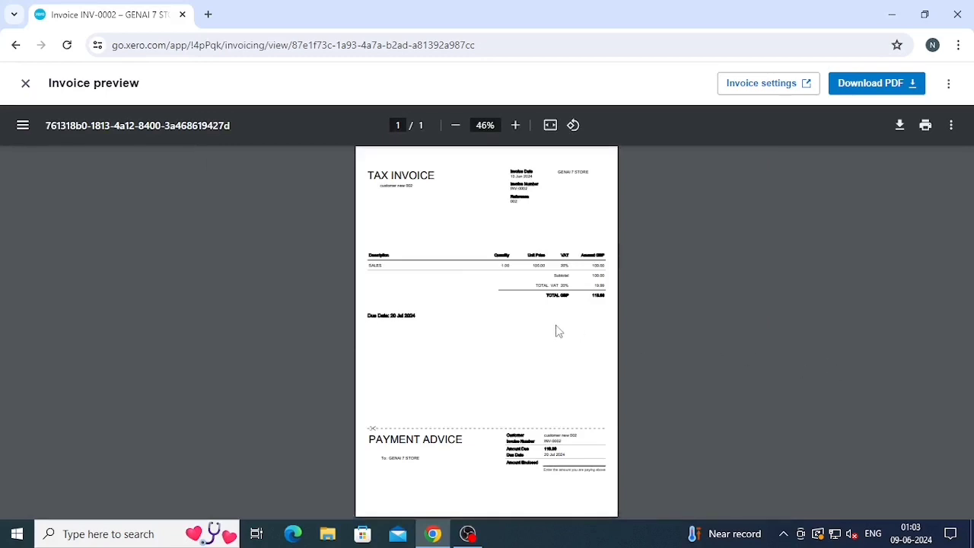
scroll(551, 337, "up", 2)
scroll(563, 288, "up", 3)
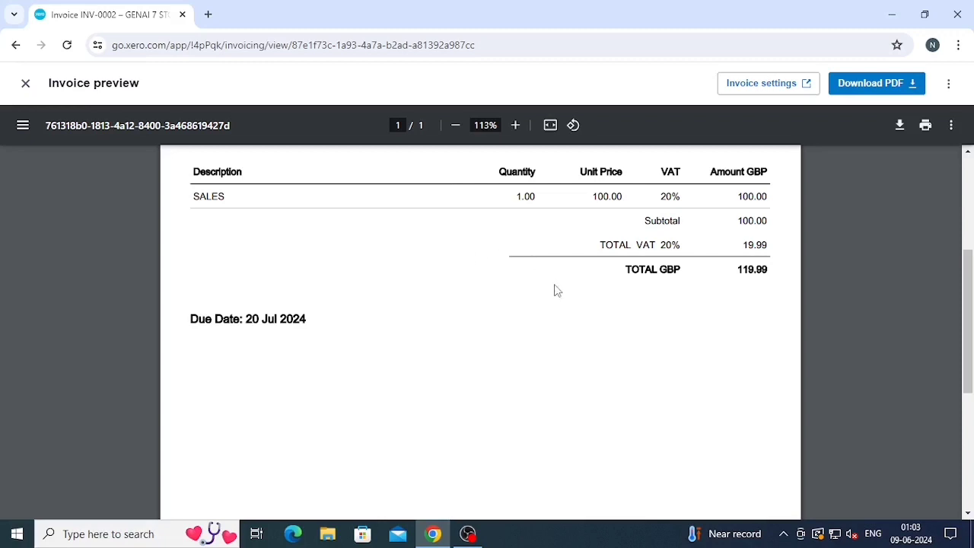
scroll(522, 320, "up", 1)
scroll(524, 320, "up", 3)
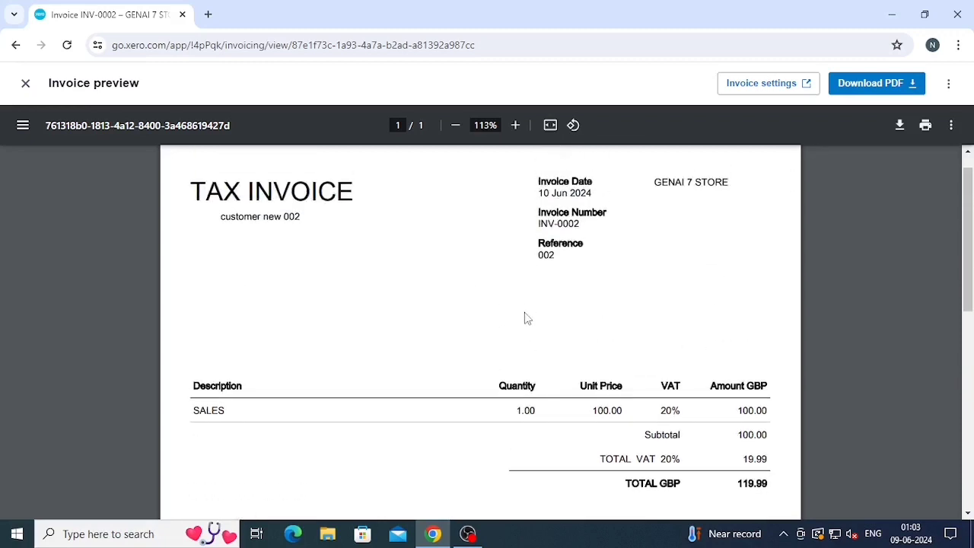
scroll(525, 318, "down", 1)
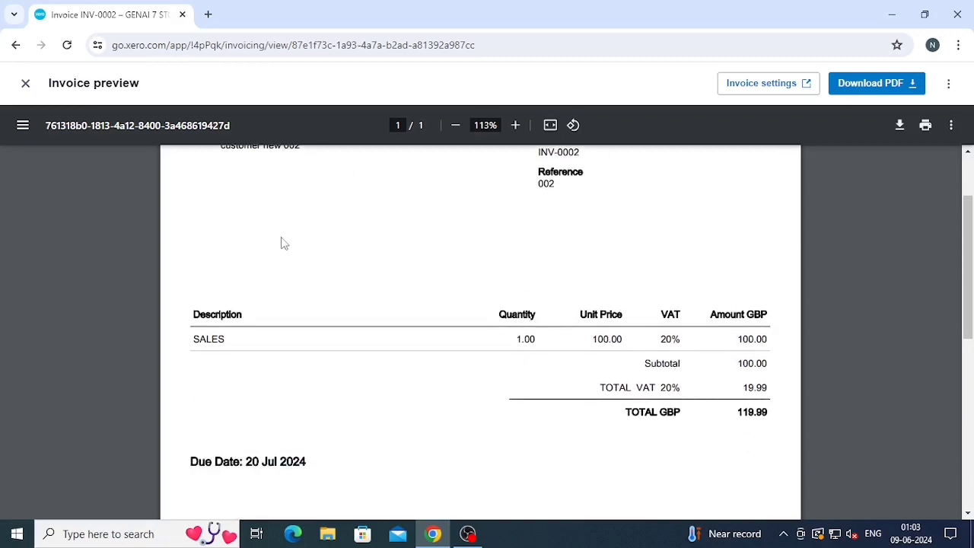
left_click(25, 83)
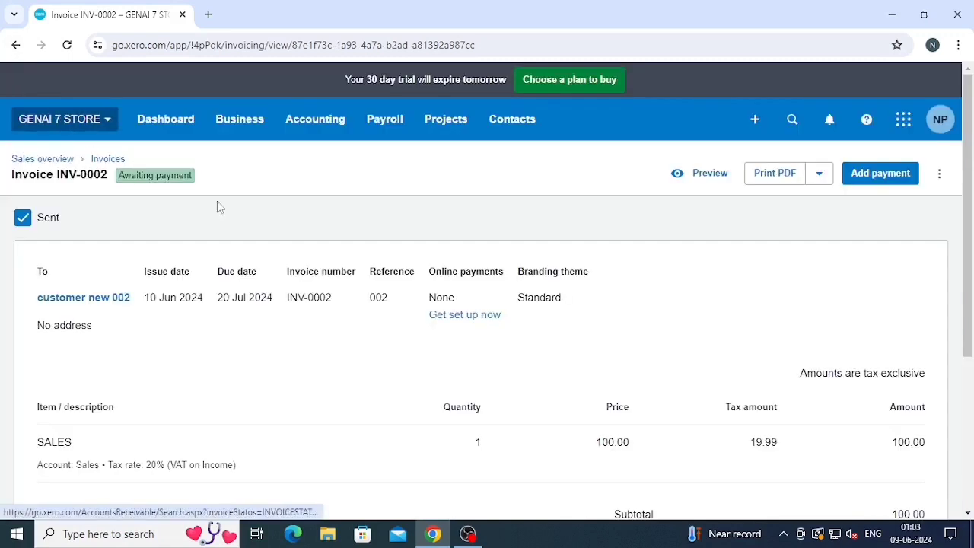